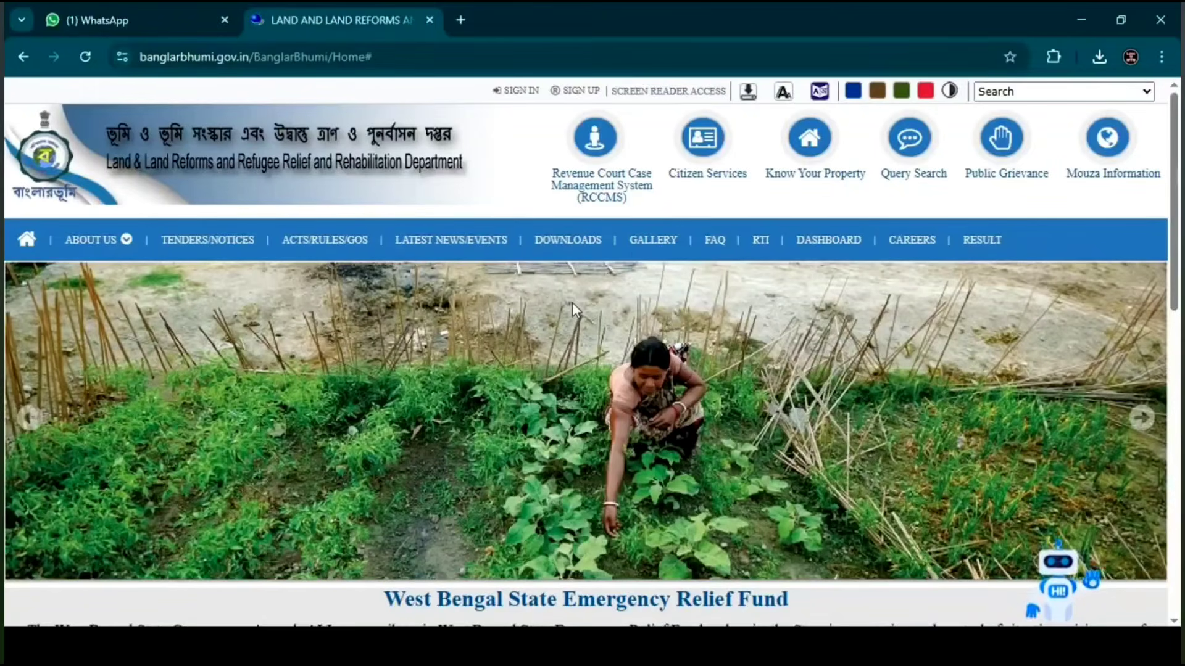
Review the public registration form's fields and Citizen user type, then close it.
{"action": "left_click", "coordinate": [586, 93]}
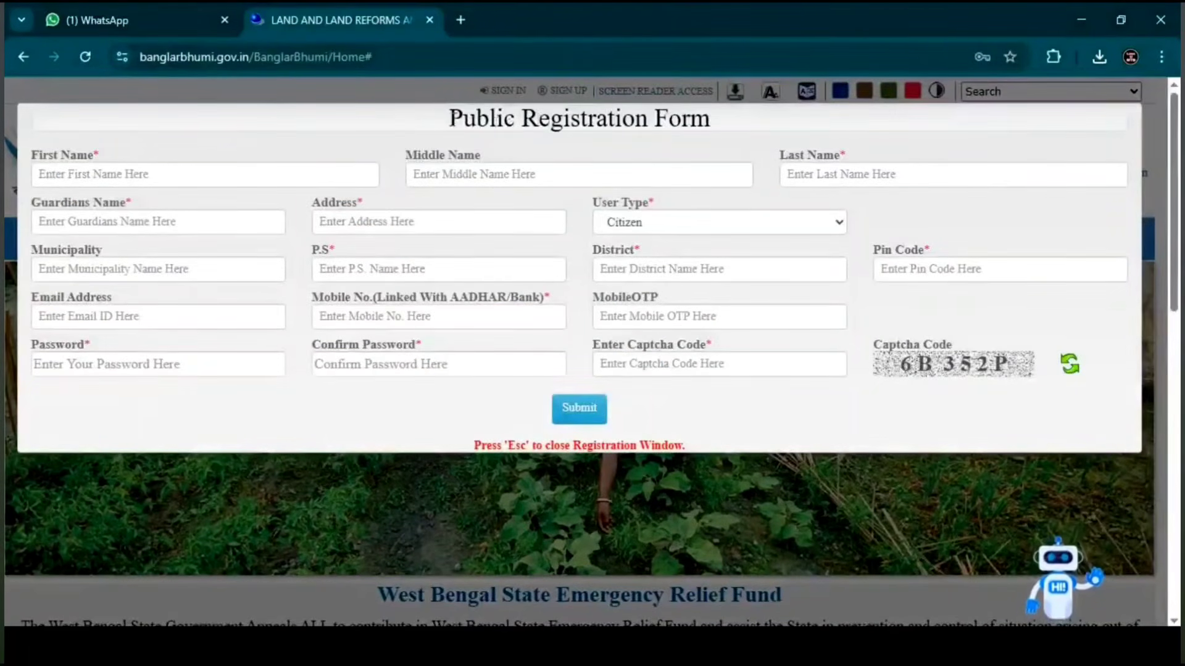
{"action": "left_click_drag", "start_coordinate": [439, 117], "coordinate": [735, 129]}
{"action": "left_click", "coordinate": [738, 133]}
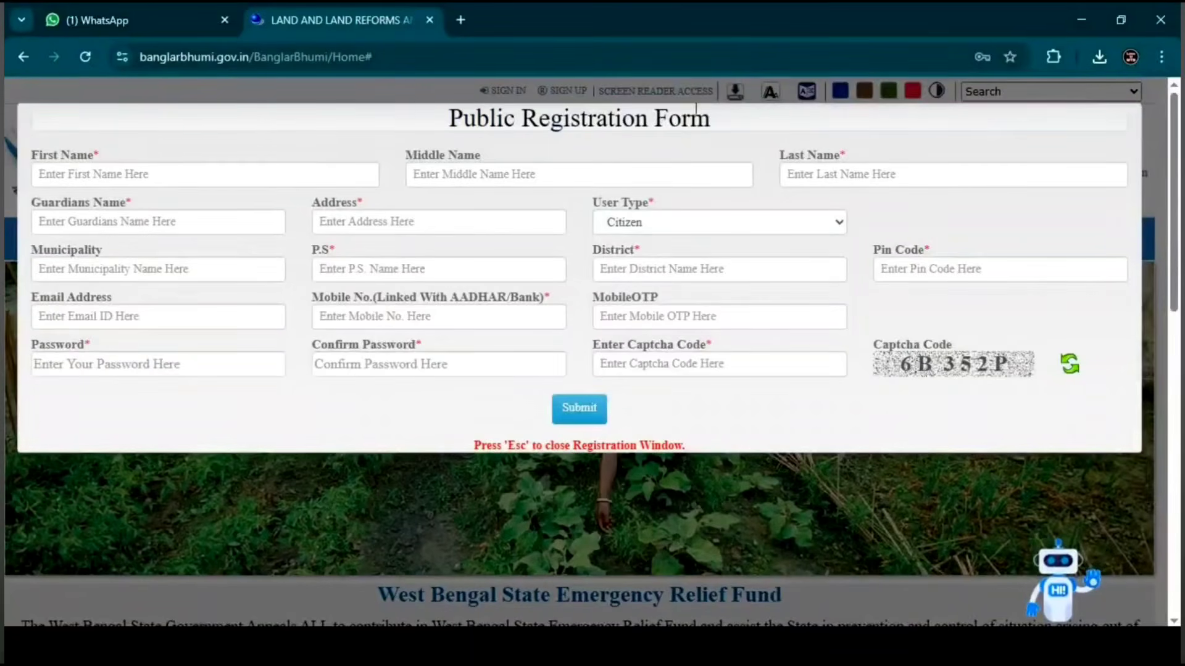
{"action": "left_click_drag", "start_coordinate": [27, 155], "coordinate": [103, 155]}
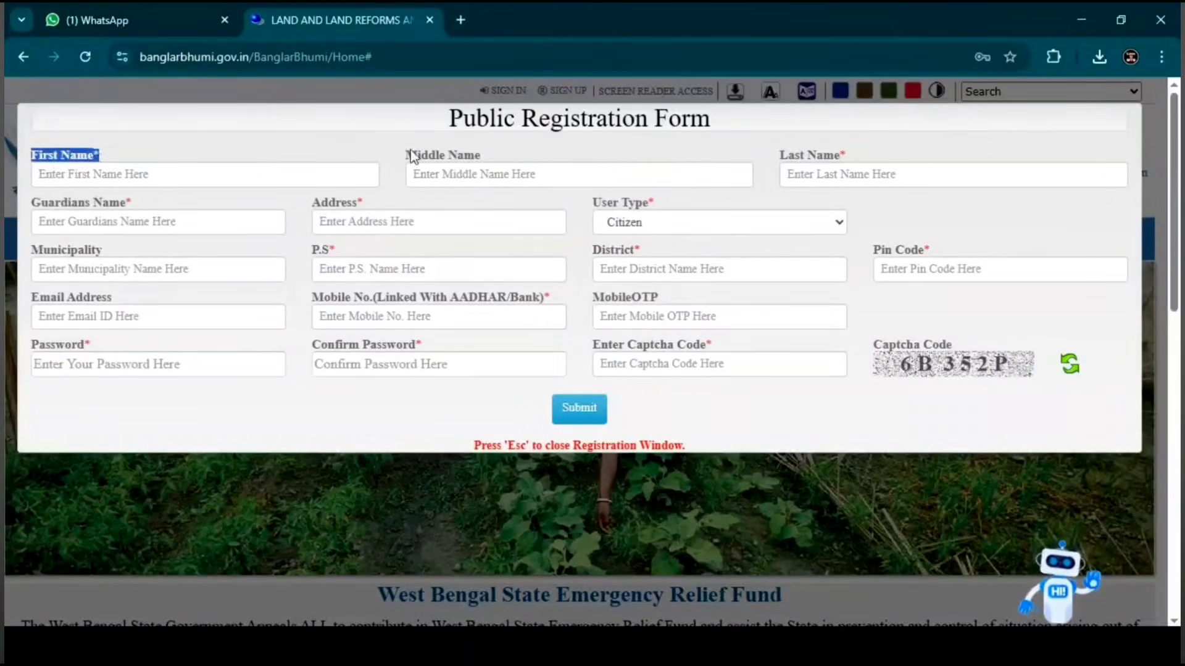
{"action": "left_click_drag", "start_coordinate": [405, 156], "coordinate": [765, 158]}
{"action": "left_click", "coordinate": [770, 158]}
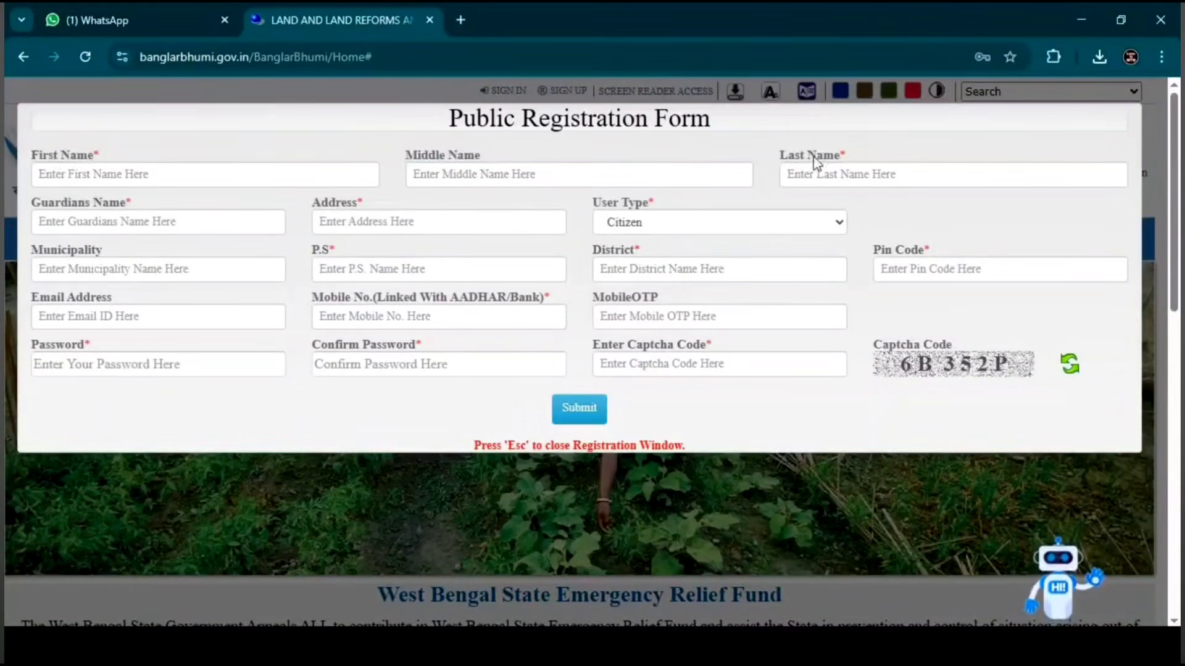
{"action": "left_click_drag", "start_coordinate": [30, 202], "coordinate": [669, 207]}
{"action": "left_click", "coordinate": [630, 221]}
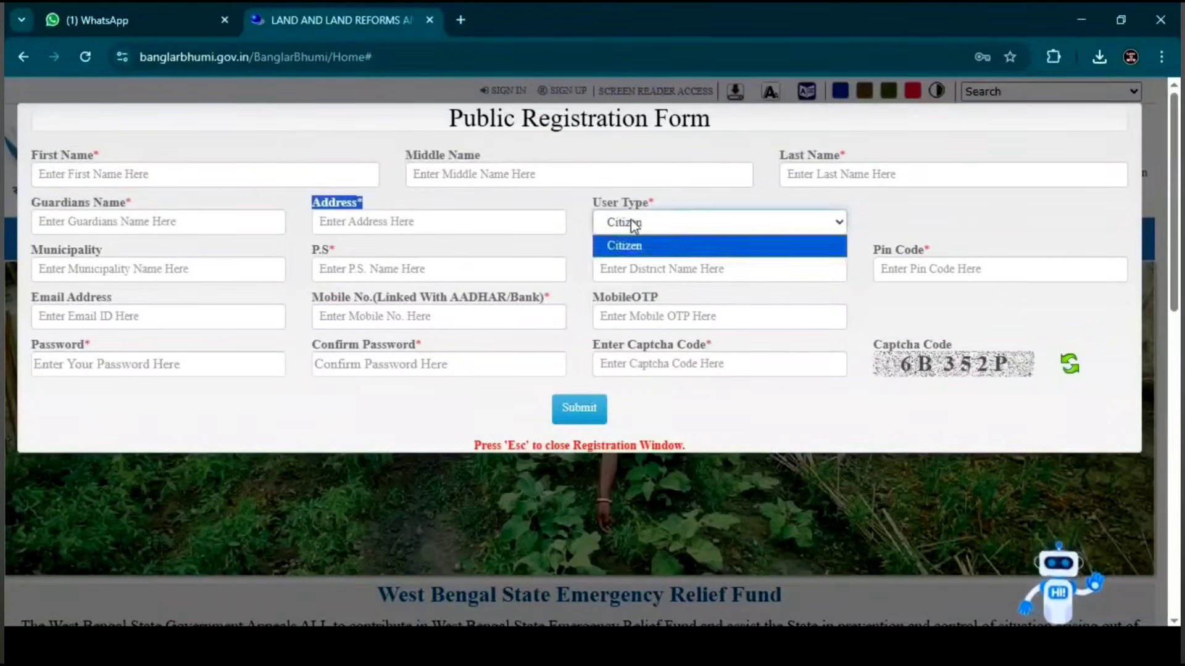
{"action": "left_click", "coordinate": [440, 181]}
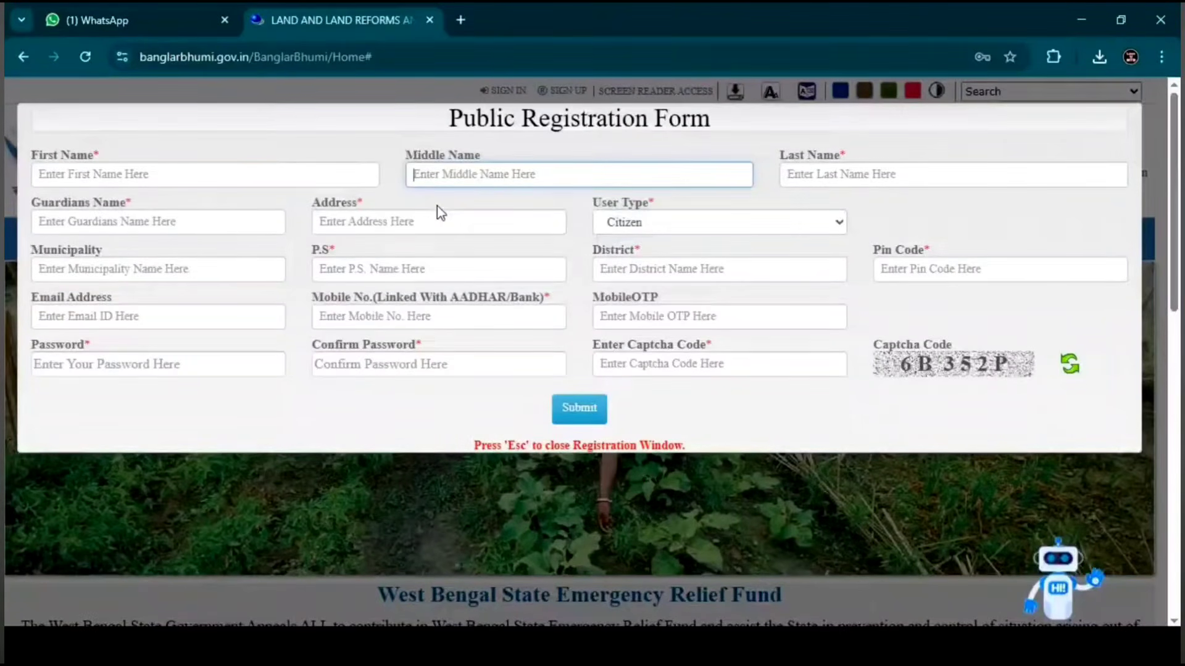
{"action": "key", "text": "Escape"}
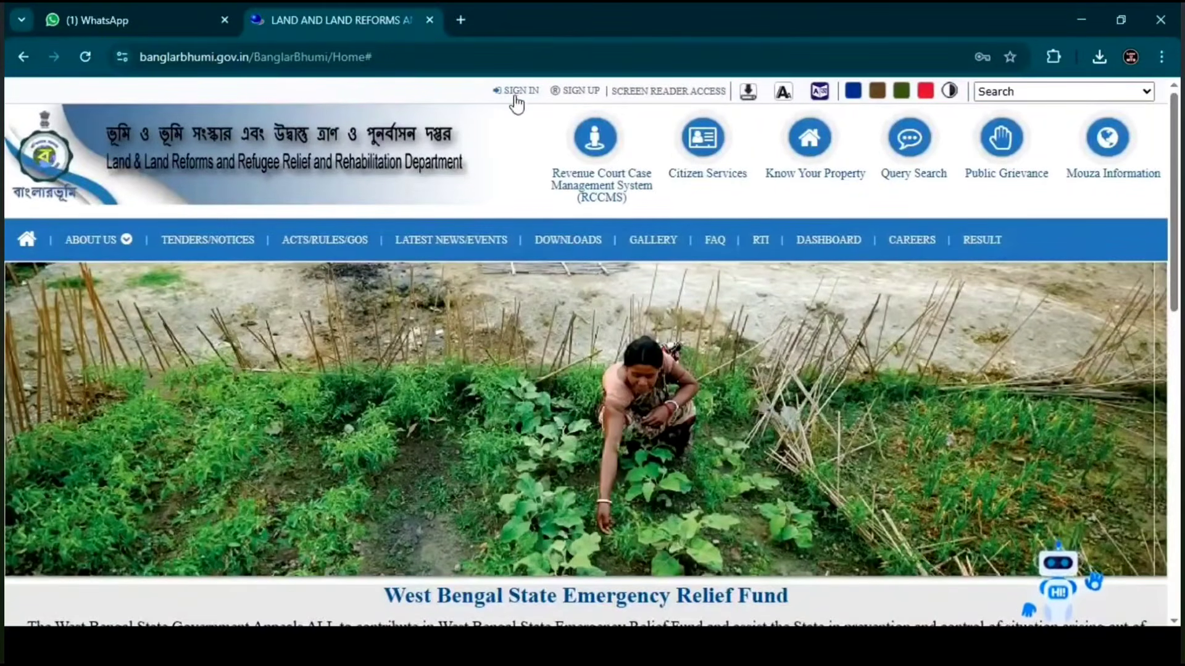
Sign in to the citizen account with the captcha and the one-time password.
{"action": "left_click", "coordinate": [515, 94]}
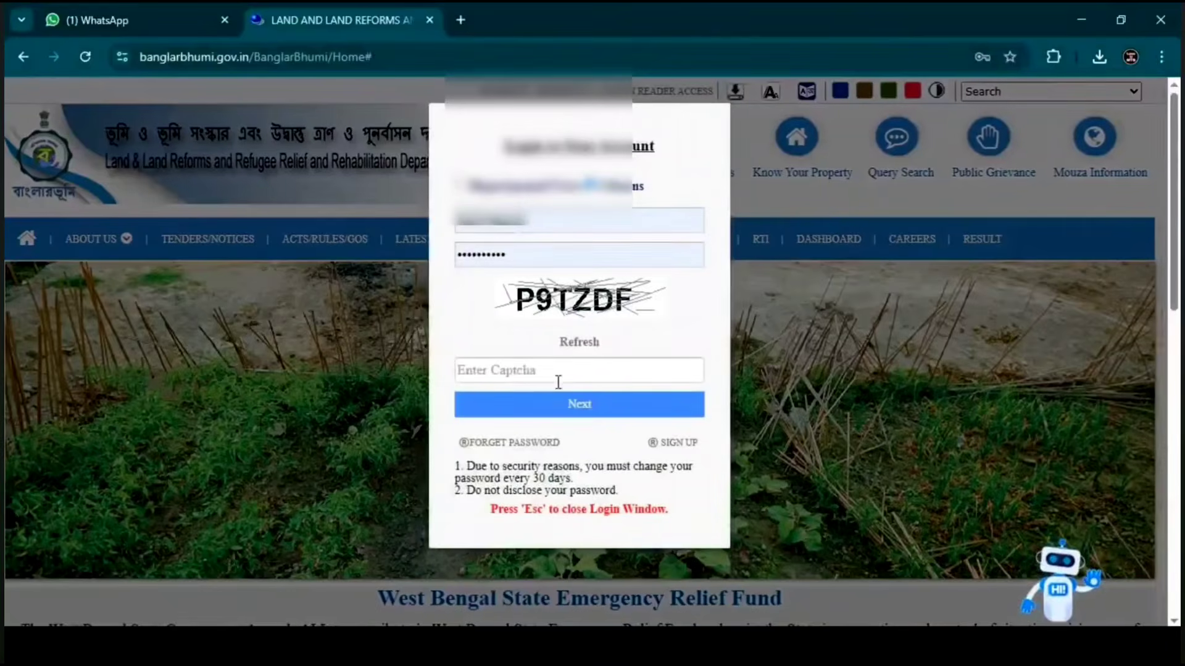
{"action": "left_click", "coordinate": [527, 369]}
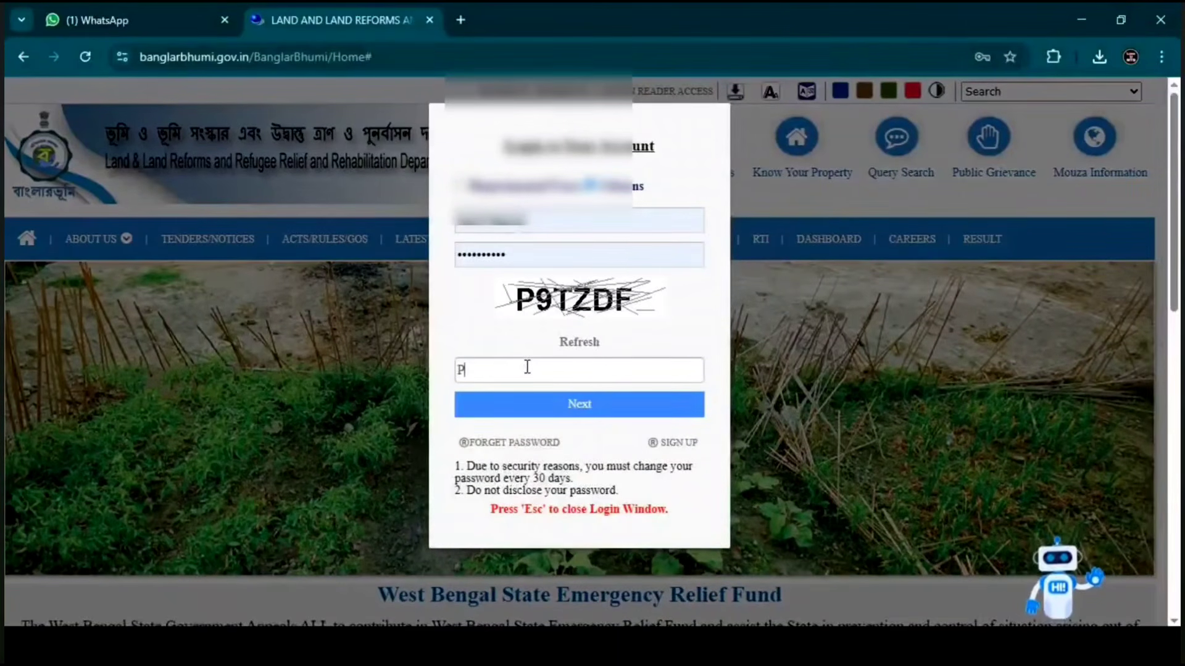
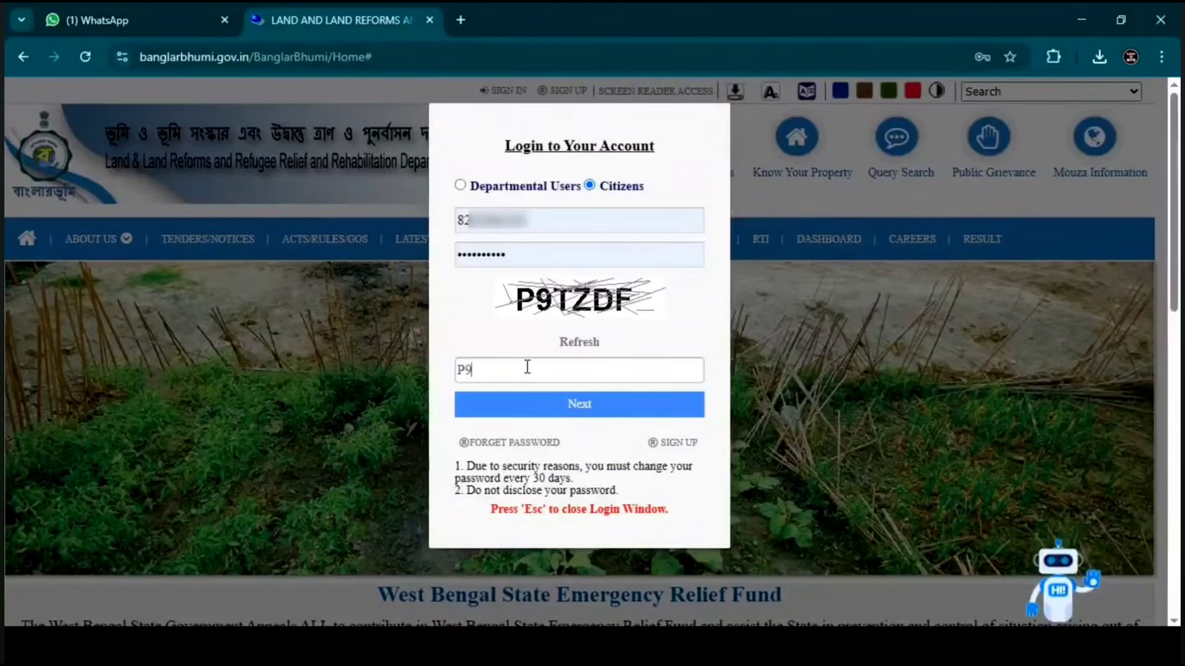
{"action": "left_click", "coordinate": [536, 408]}
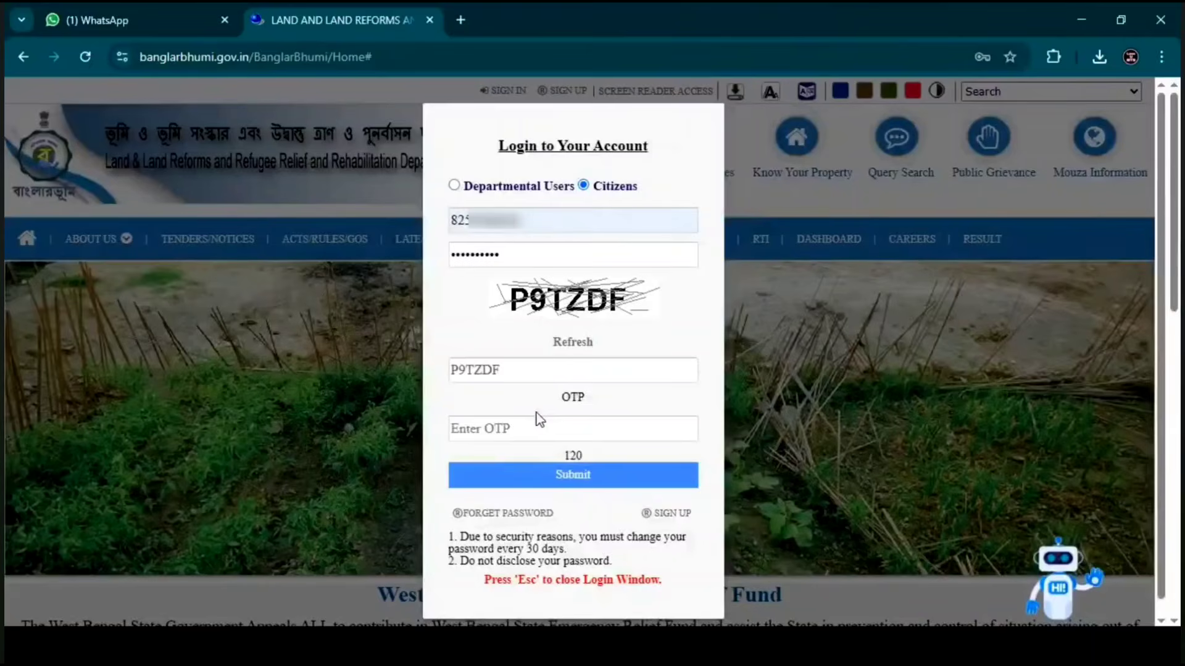
{"action": "left_click", "coordinate": [541, 428]}
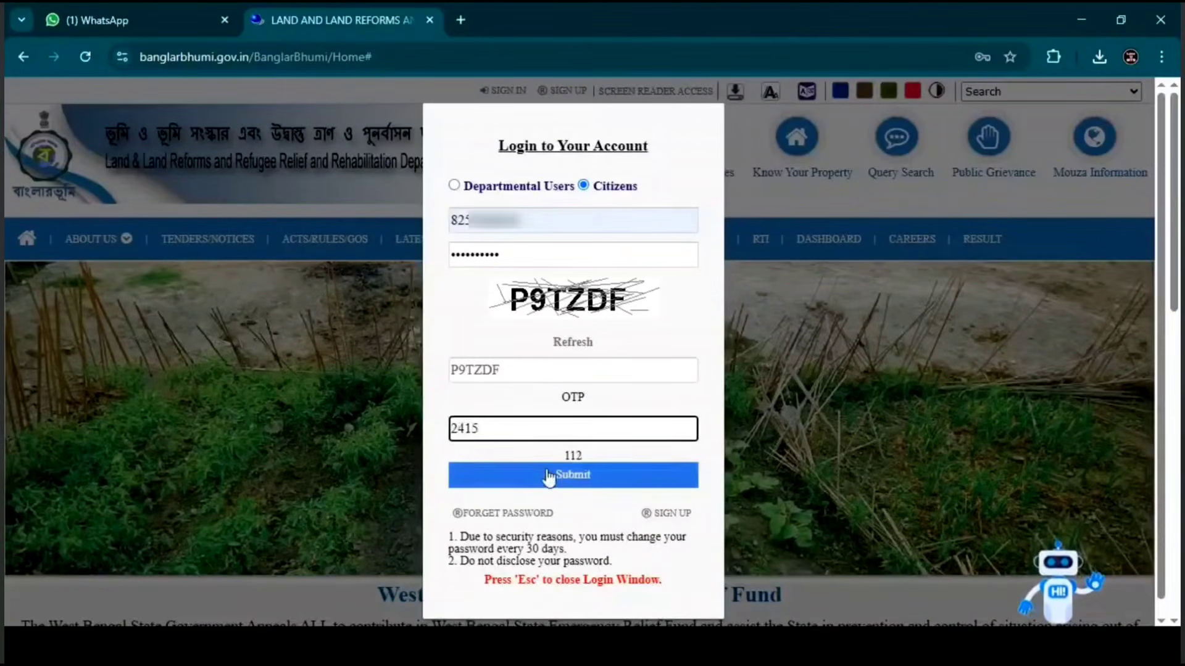
{"action": "left_click", "coordinate": [548, 475]}
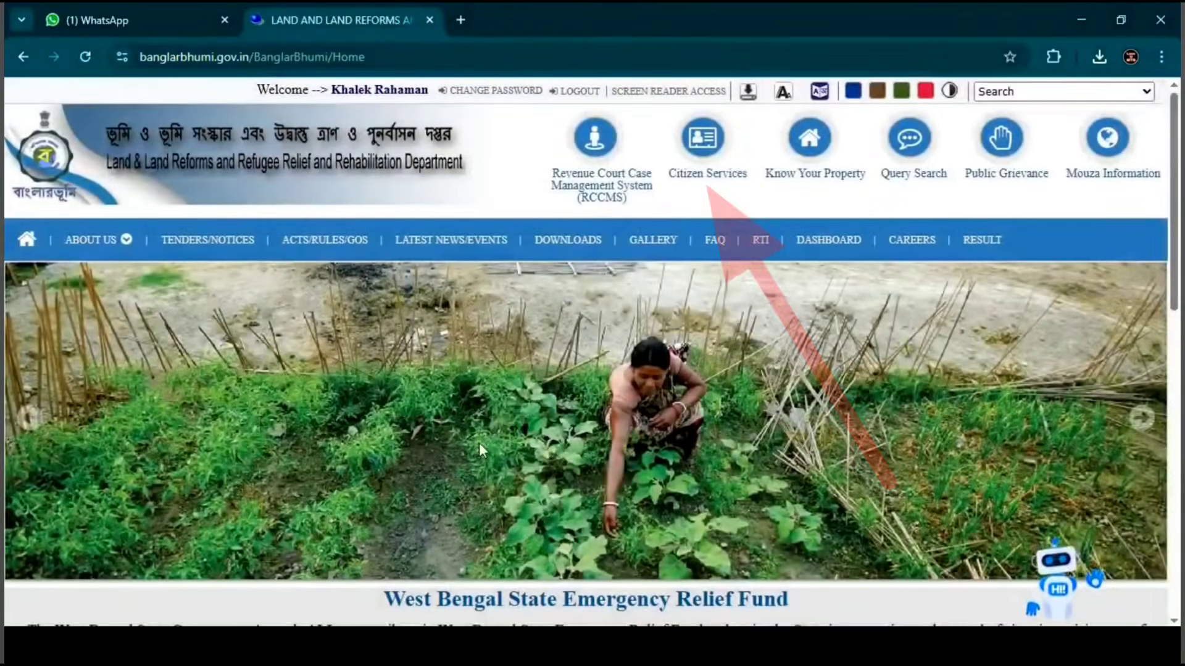
Close the WhatsApp tab and open ROR Request under Citizen Services › Service Delivery.
{"action": "left_click", "coordinate": [225, 20]}
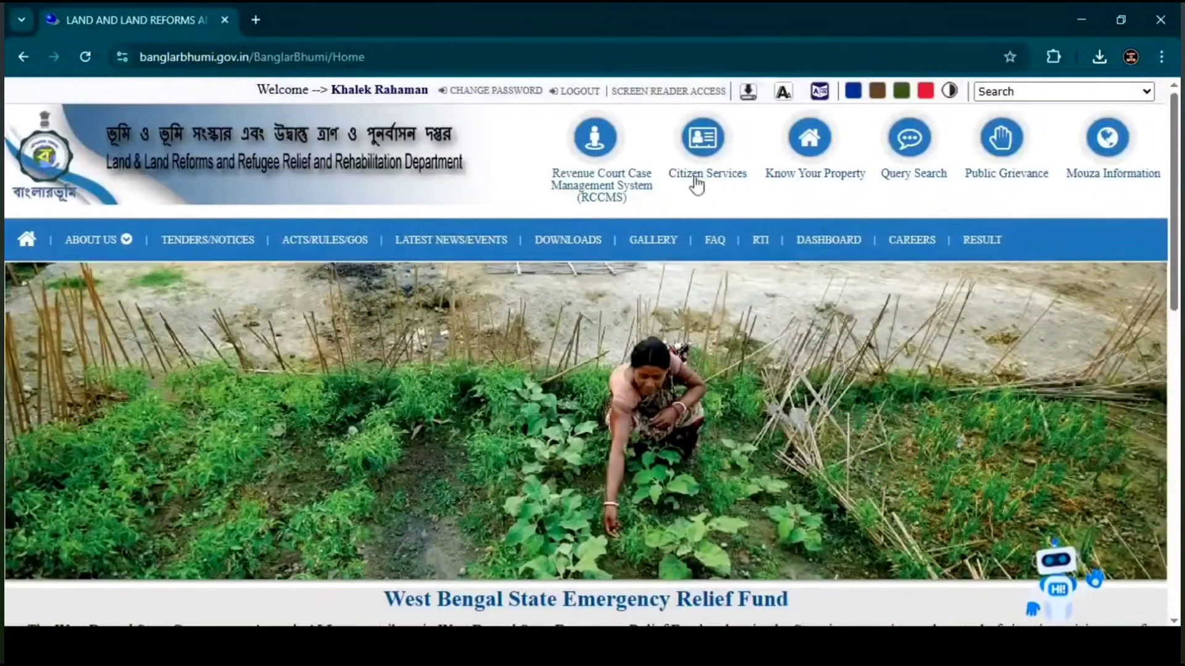
{"action": "left_click", "coordinate": [702, 157]}
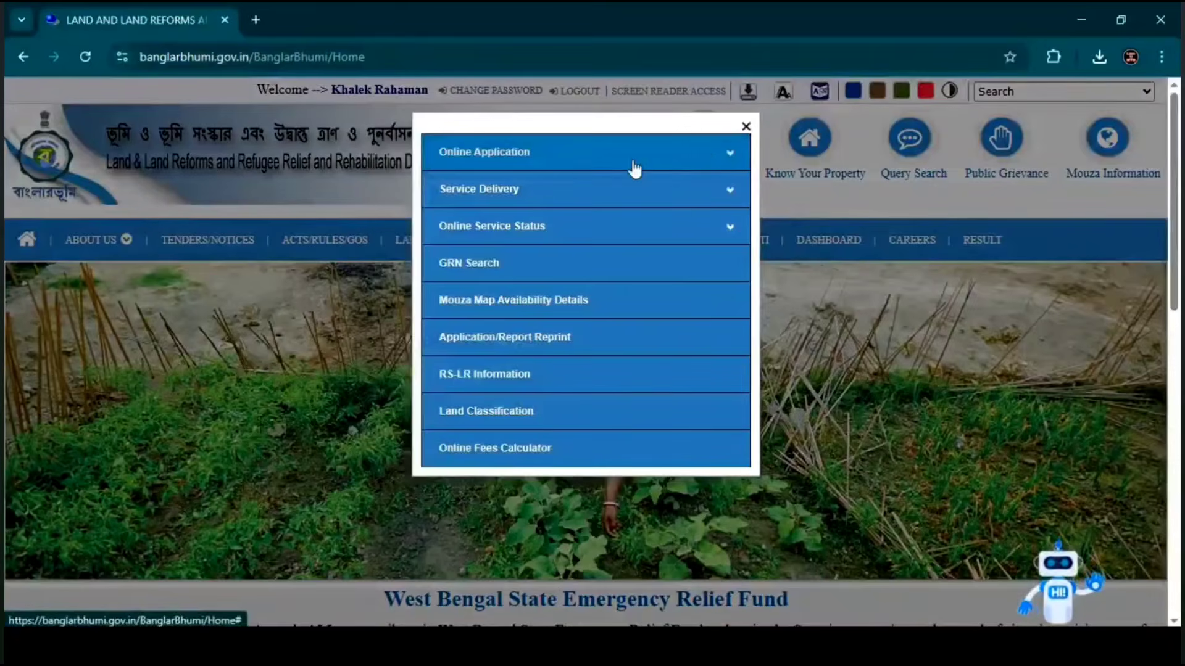
{"action": "left_click", "coordinate": [589, 153]}
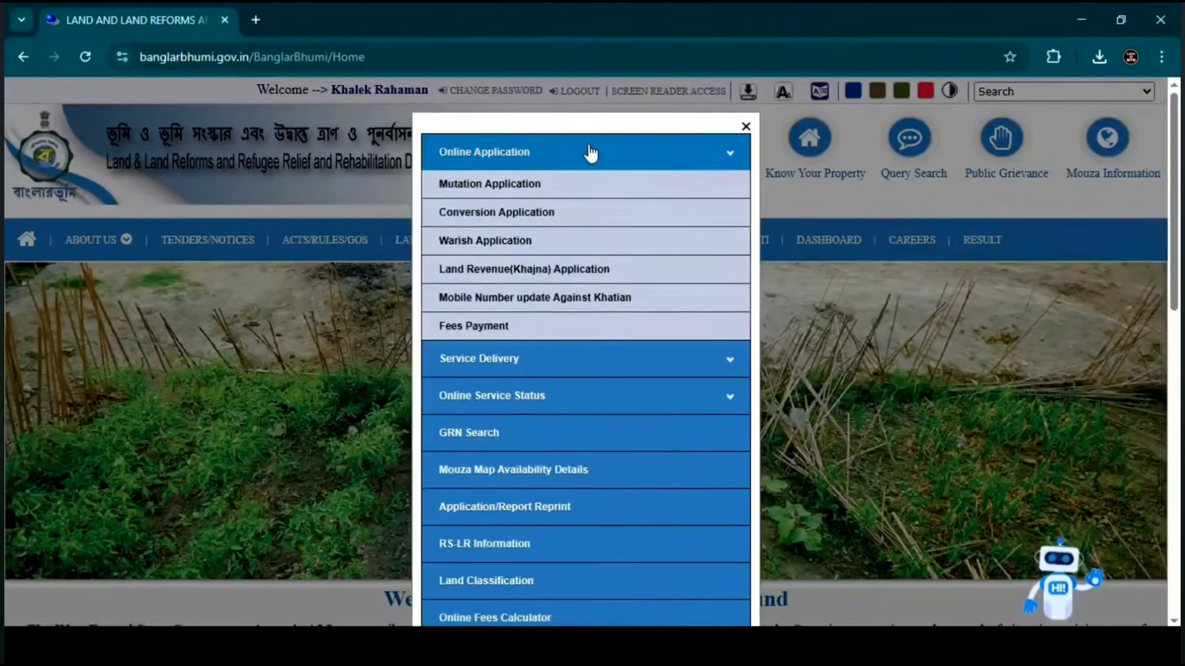
{"action": "left_click", "coordinate": [590, 151]}
{"action": "left_click", "coordinate": [552, 201]}
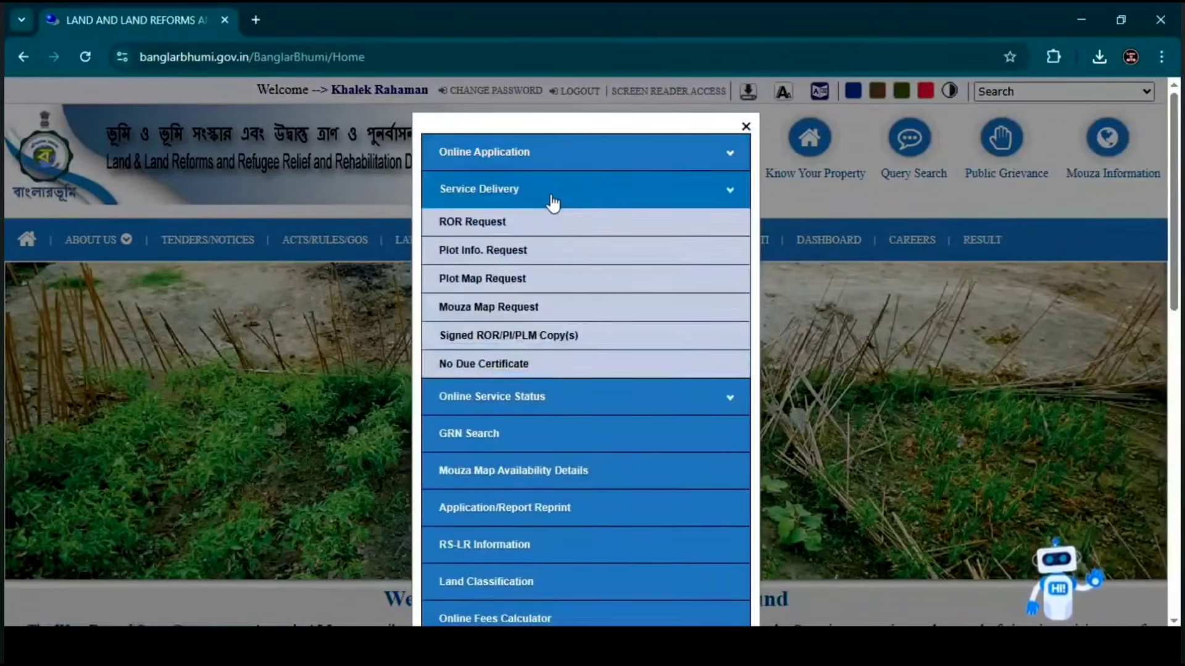
{"action": "left_click", "coordinate": [487, 225]}
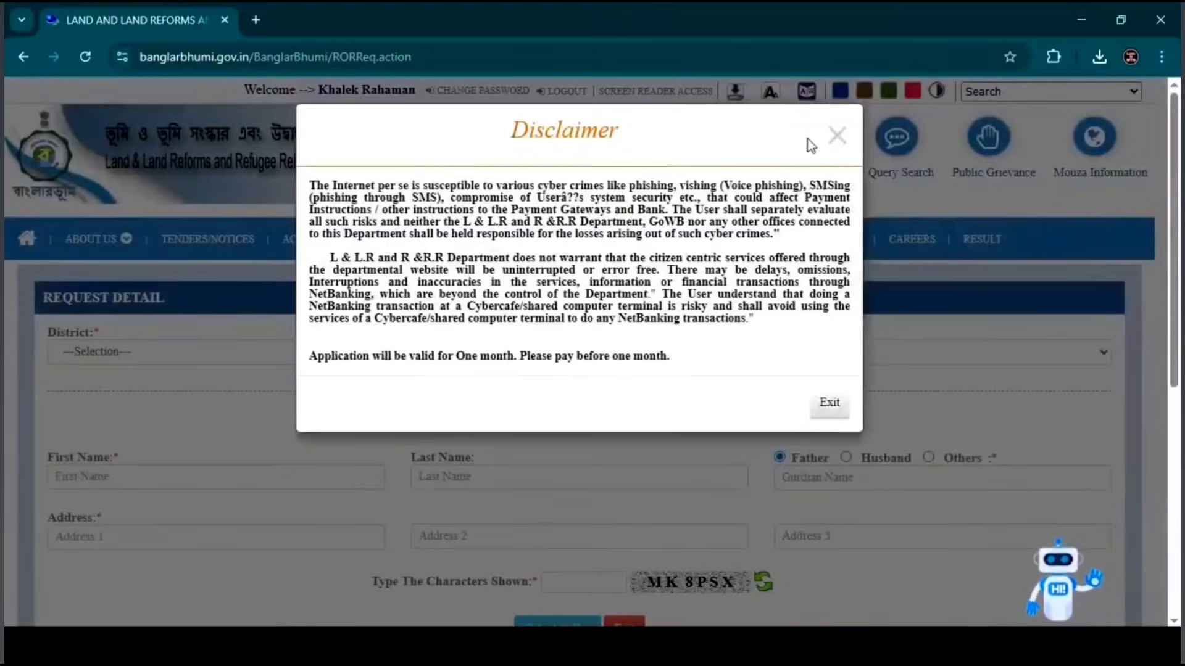
Dismiss the disclaimer, then pick district Cooch Behar, block MATHABANGA - I and mouza Daribas.
{"action": "left_click", "coordinate": [836, 135]}
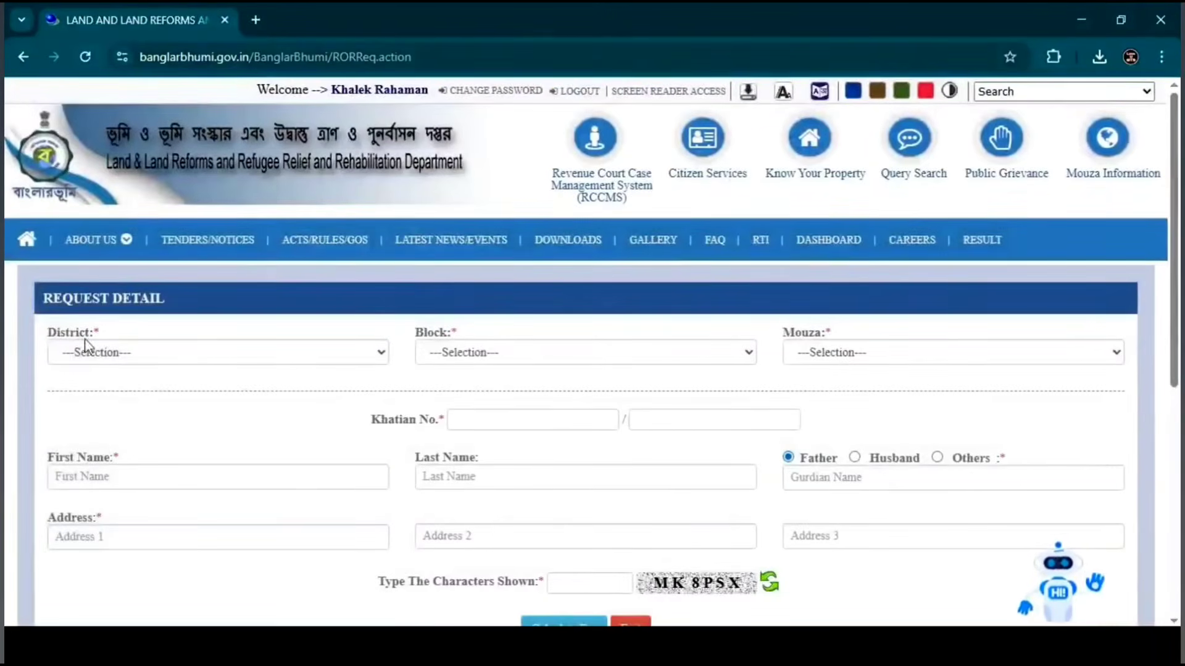
{"action": "left_click", "coordinate": [95, 358]}
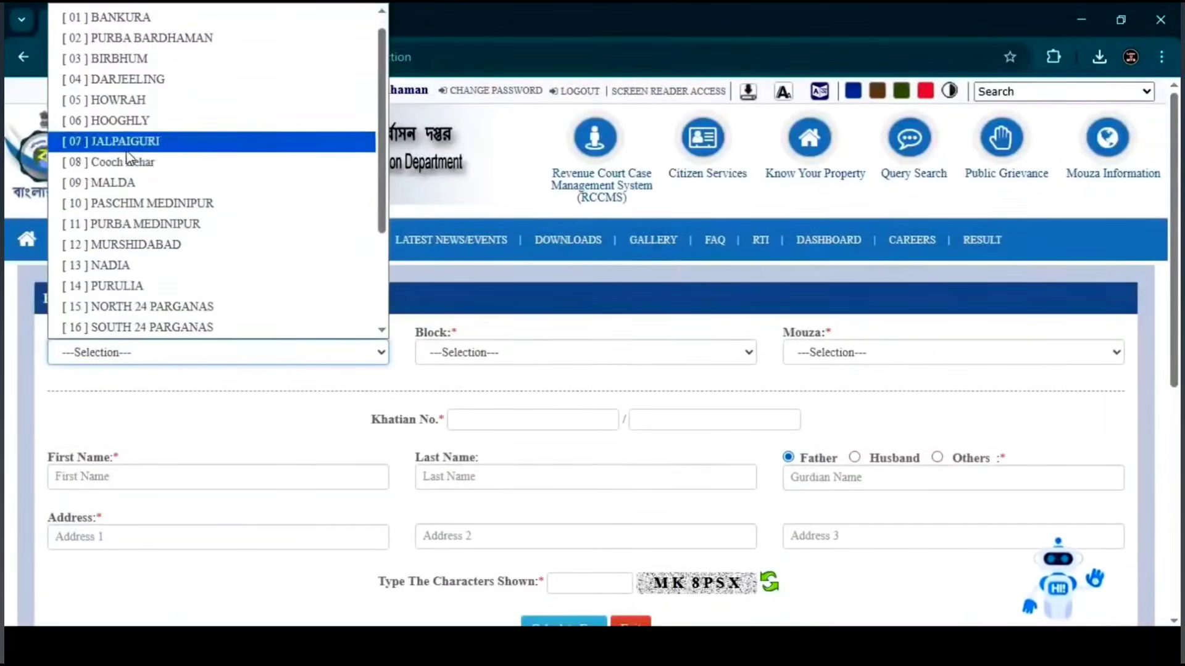
{"action": "left_click", "coordinate": [122, 162]}
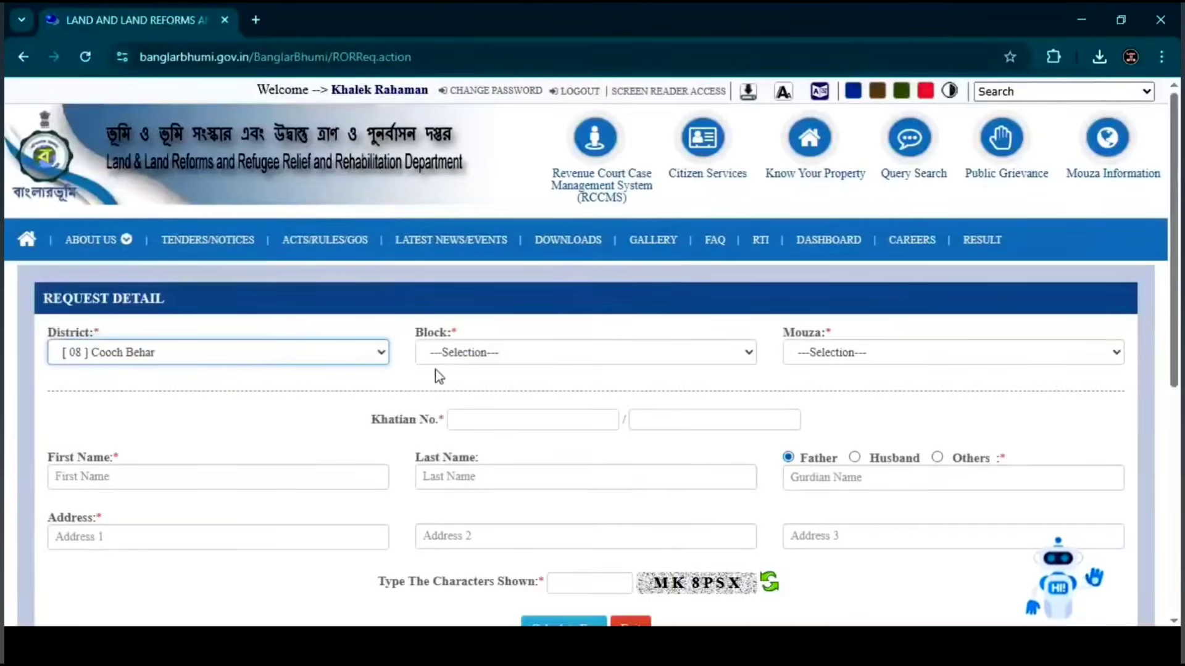
{"action": "left_click", "coordinate": [438, 355]}
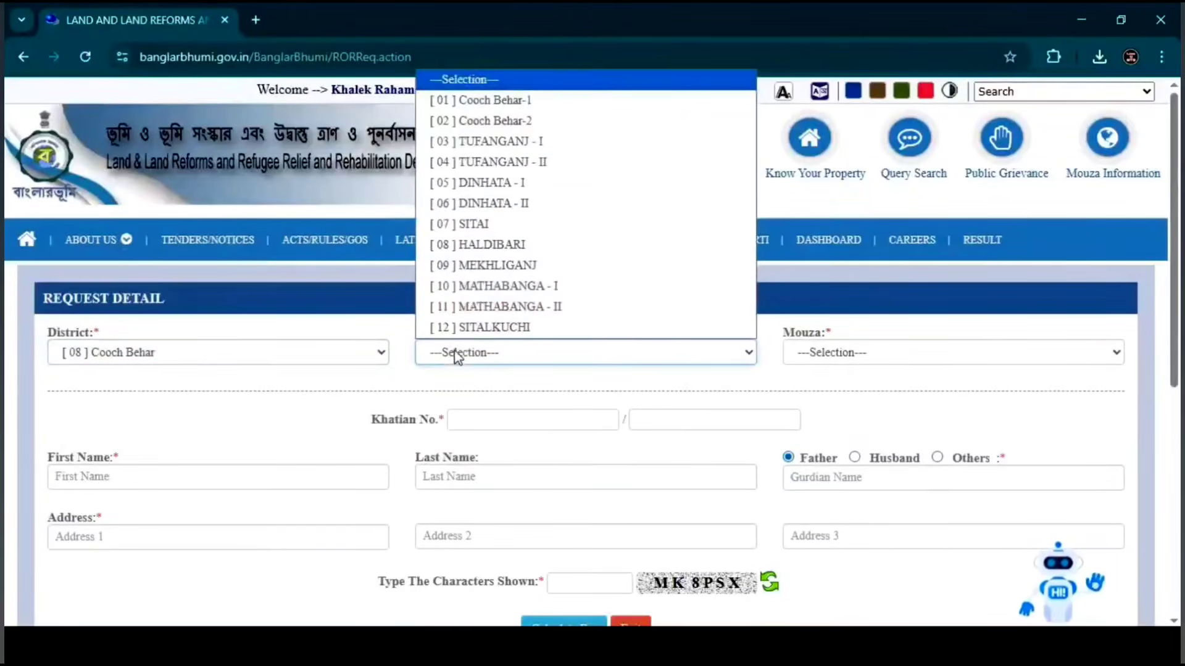
{"action": "left_click", "coordinate": [520, 290]}
{"action": "left_click", "coordinate": [839, 358]}
{"action": "scroll", "coordinate": [849, 195], "scroll_direction": "down", "scroll_amount": 20}
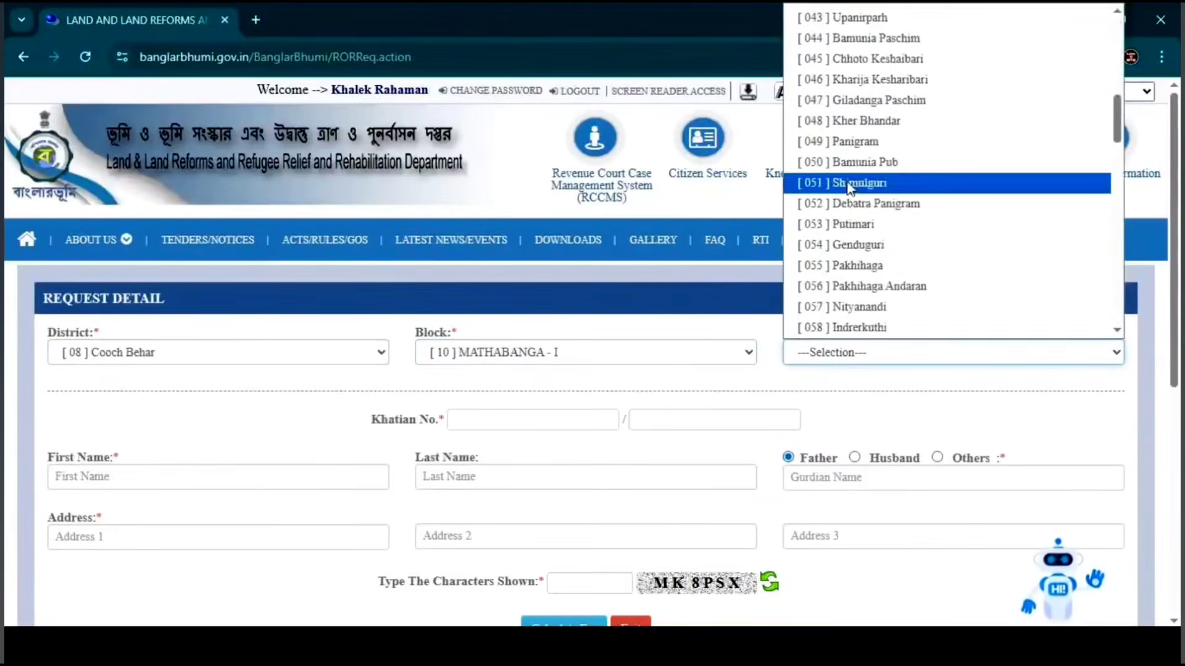
{"action": "scroll", "coordinate": [846, 193], "scroll_direction": "down", "scroll_amount": 3}
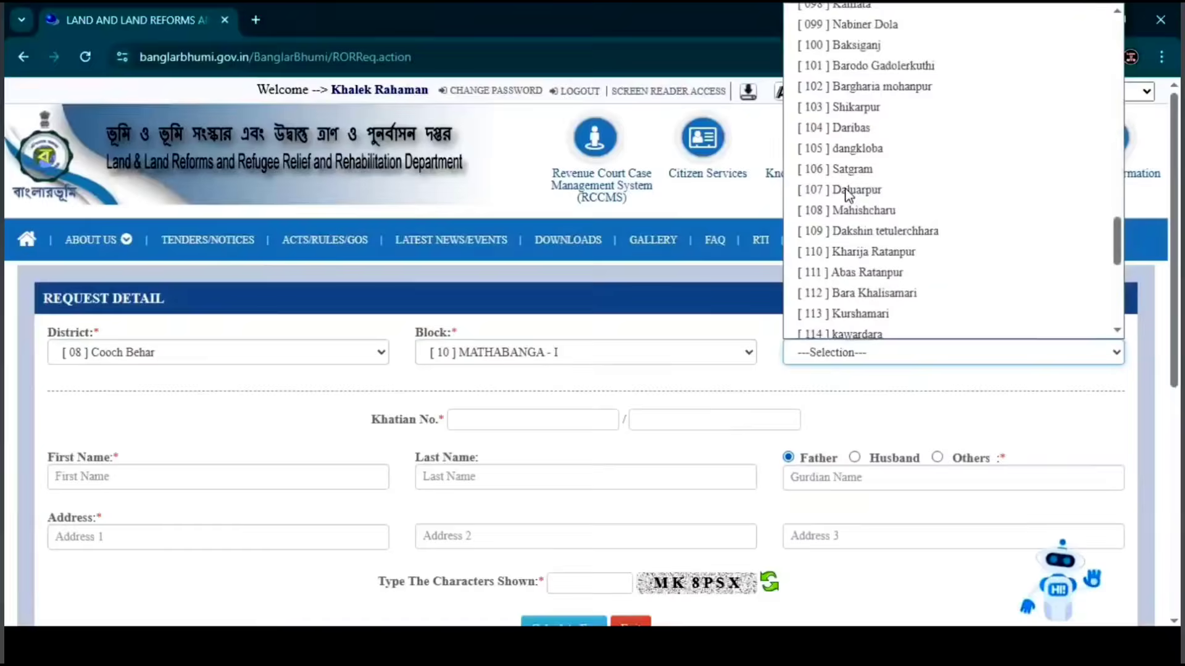
{"action": "left_click", "coordinate": [838, 131]}
{"action": "scroll", "coordinate": [259, 420], "scroll_direction": "down", "scroll_amount": 3}
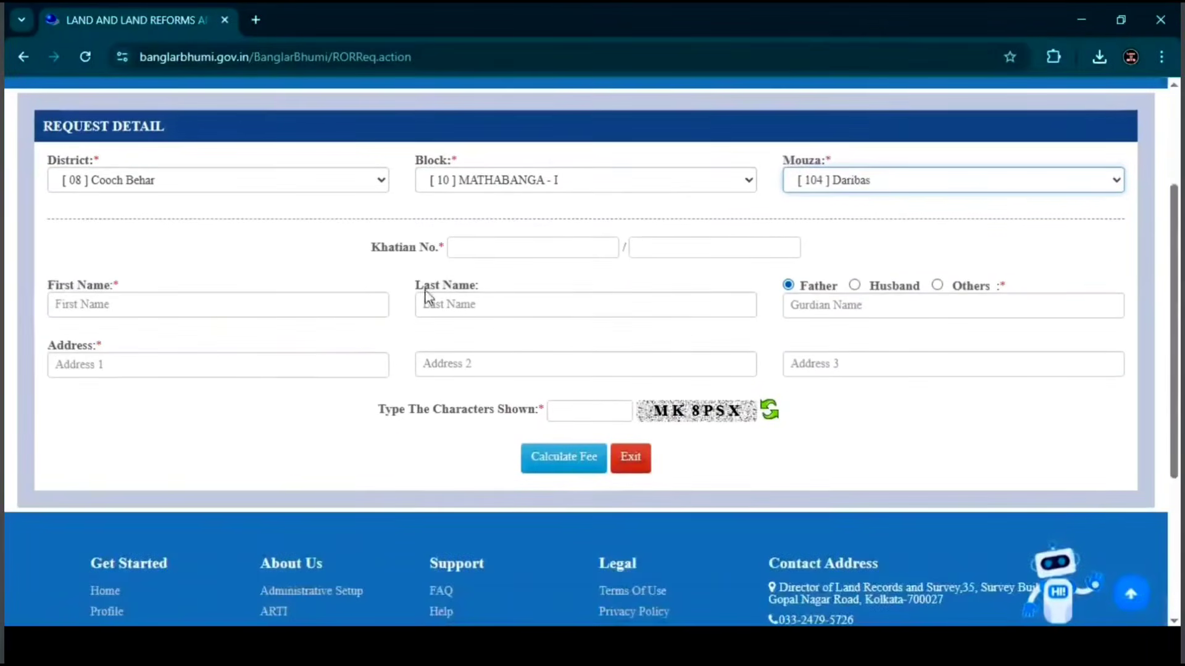
Fill khatian 639 with the applicant's details and captcha, then calculate the ROR fee.
{"action": "left_click", "coordinate": [477, 247]}
{"action": "left_click", "coordinate": [534, 317]}
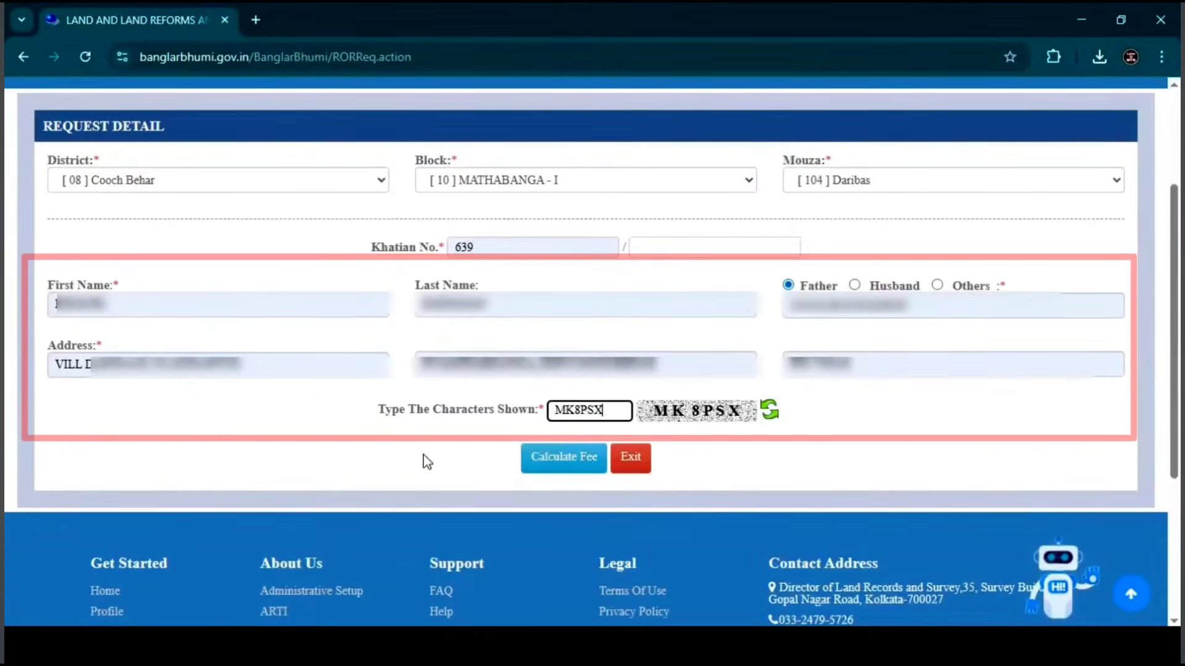
{"action": "left_click", "coordinate": [423, 455]}
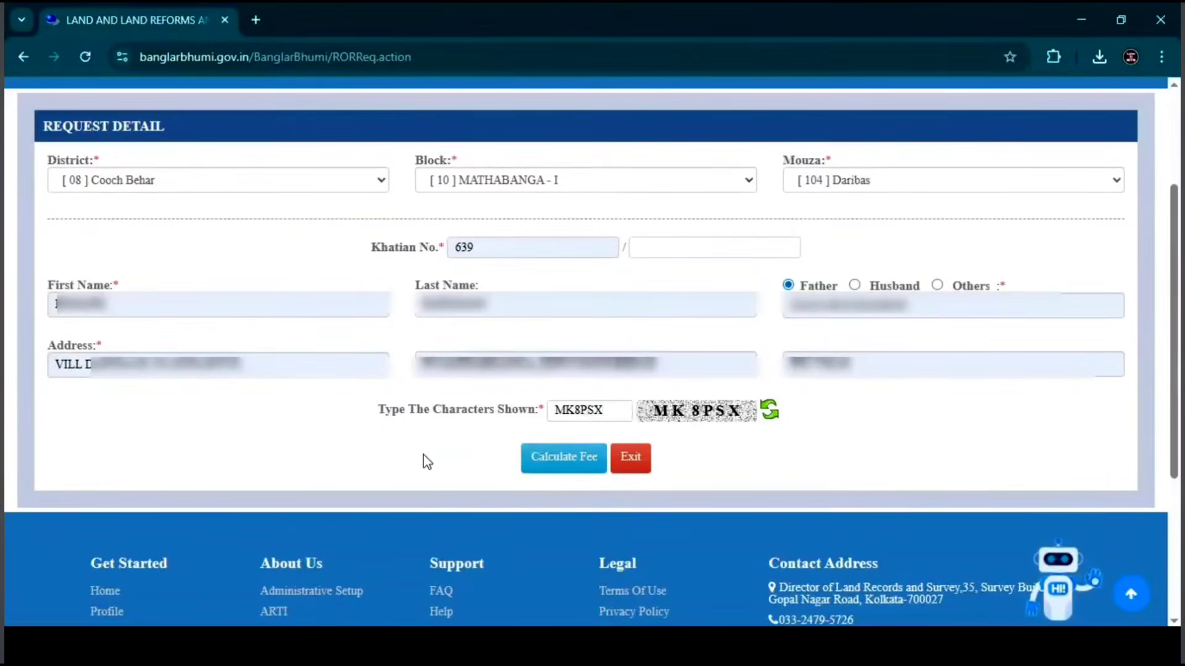
{"action": "left_click", "coordinate": [552, 469]}
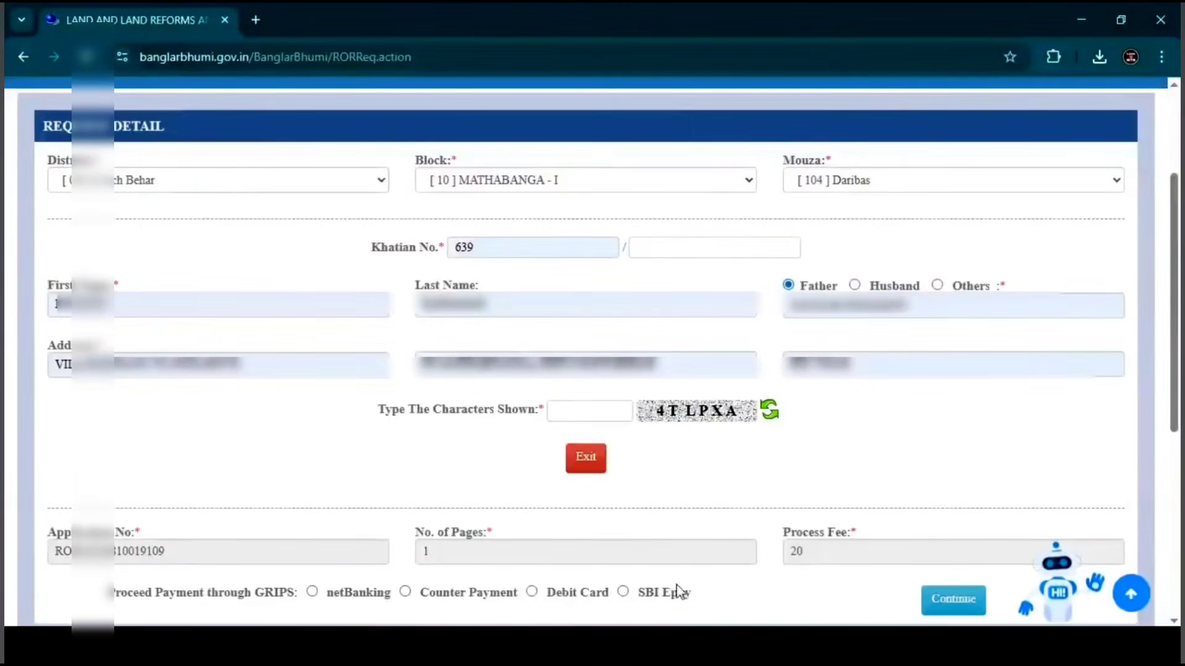
Highlight the ₹20 process fee and the application number on the fee summary.
{"action": "double_click", "coordinate": [796, 551]}
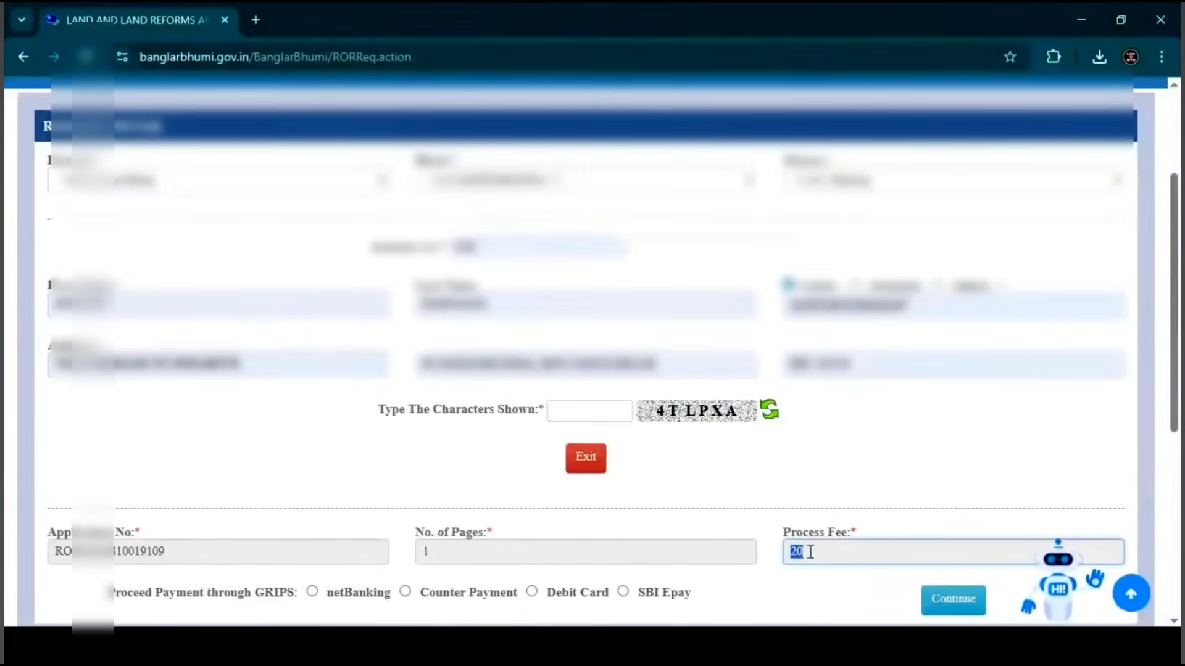
{"action": "left_click", "coordinate": [777, 503]}
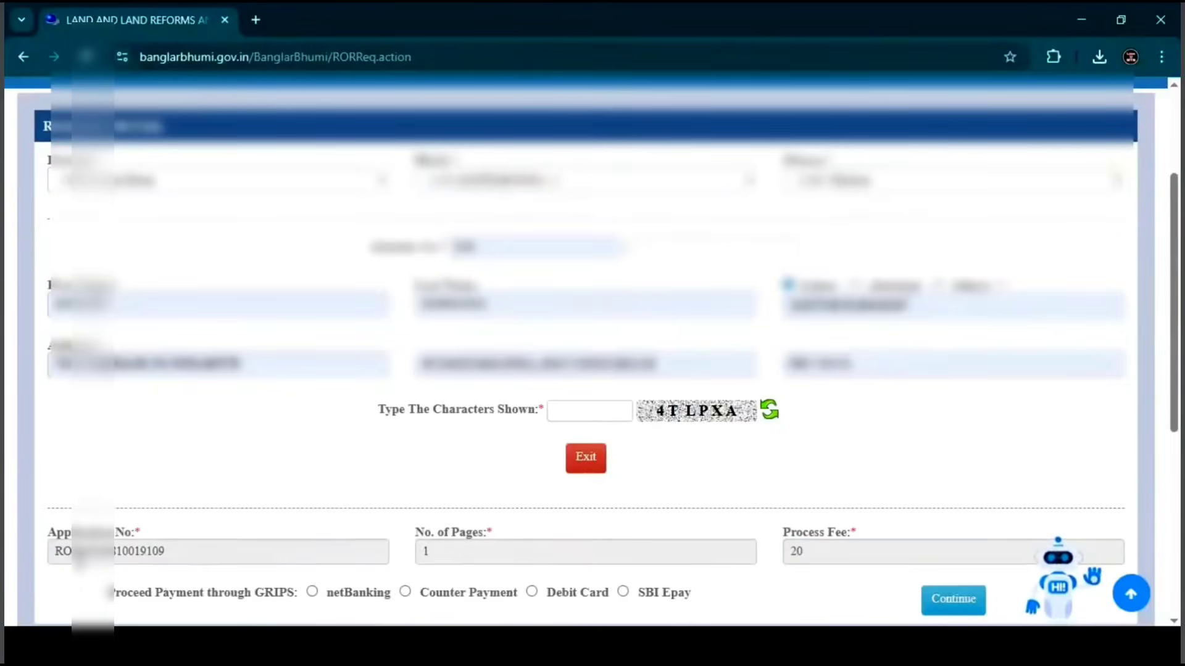
{"action": "left_click_drag", "start_coordinate": [190, 553], "coordinate": [61, 549]}
{"action": "left_click", "coordinate": [160, 503]}
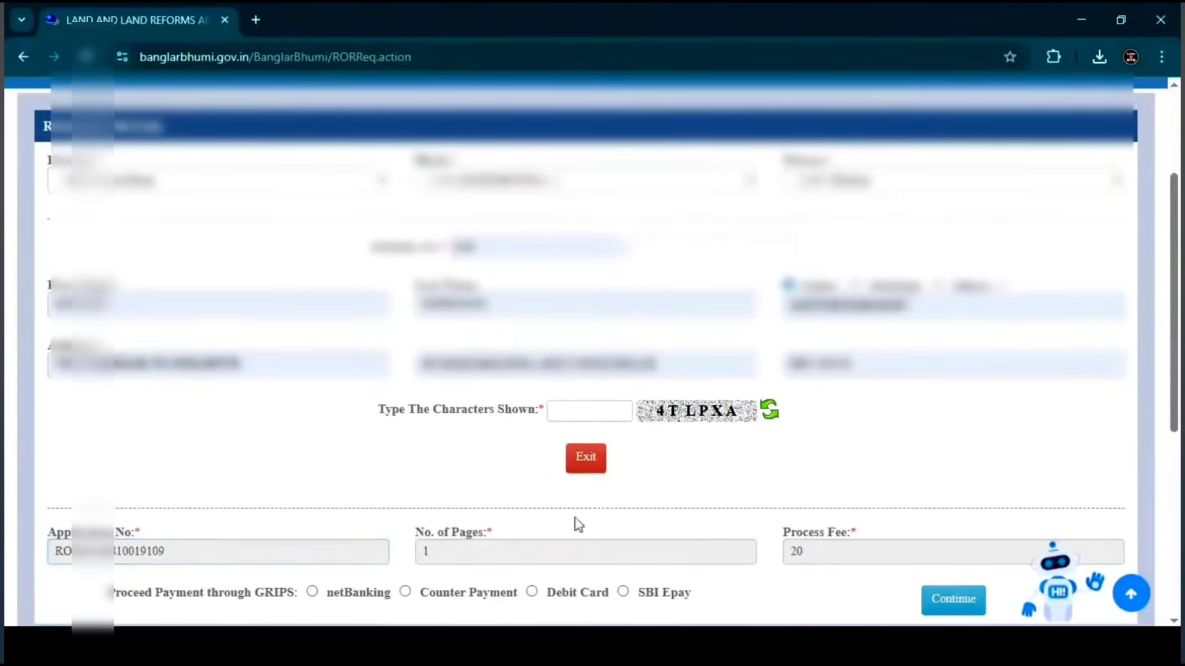
Choose SBI Epay for the GRIPS payment, continue, and dismiss the payment disclaimer.
{"action": "scroll", "coordinate": [577, 522], "scroll_direction": "down", "scroll_amount": 4}
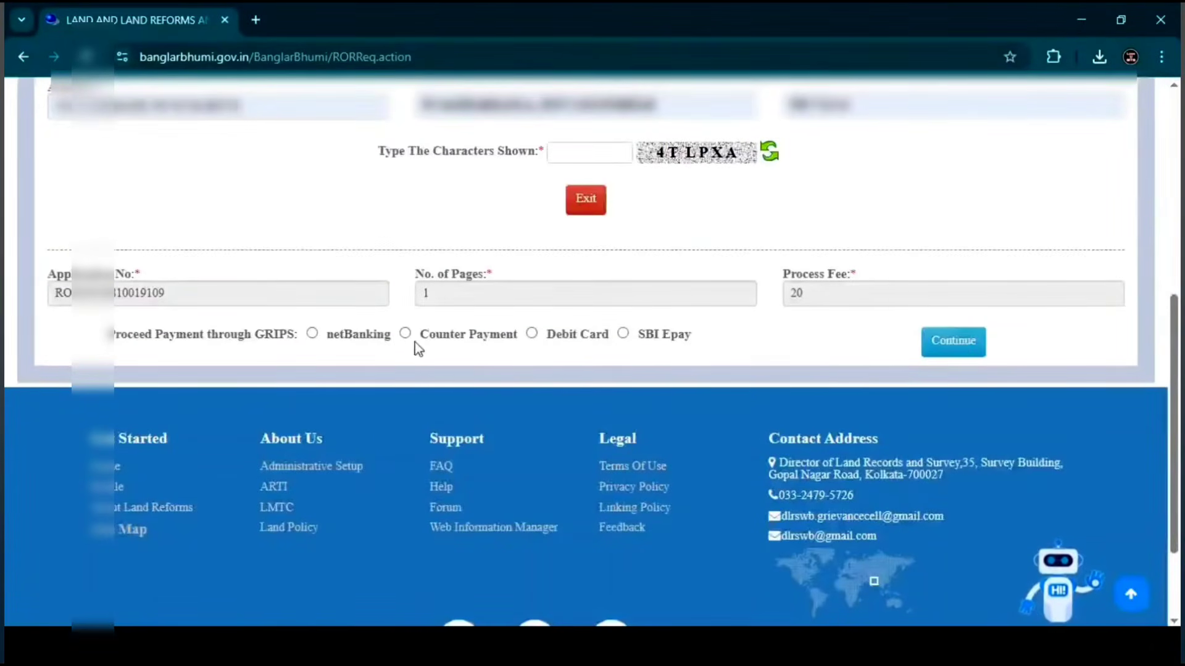
{"action": "left_click", "coordinate": [623, 334]}
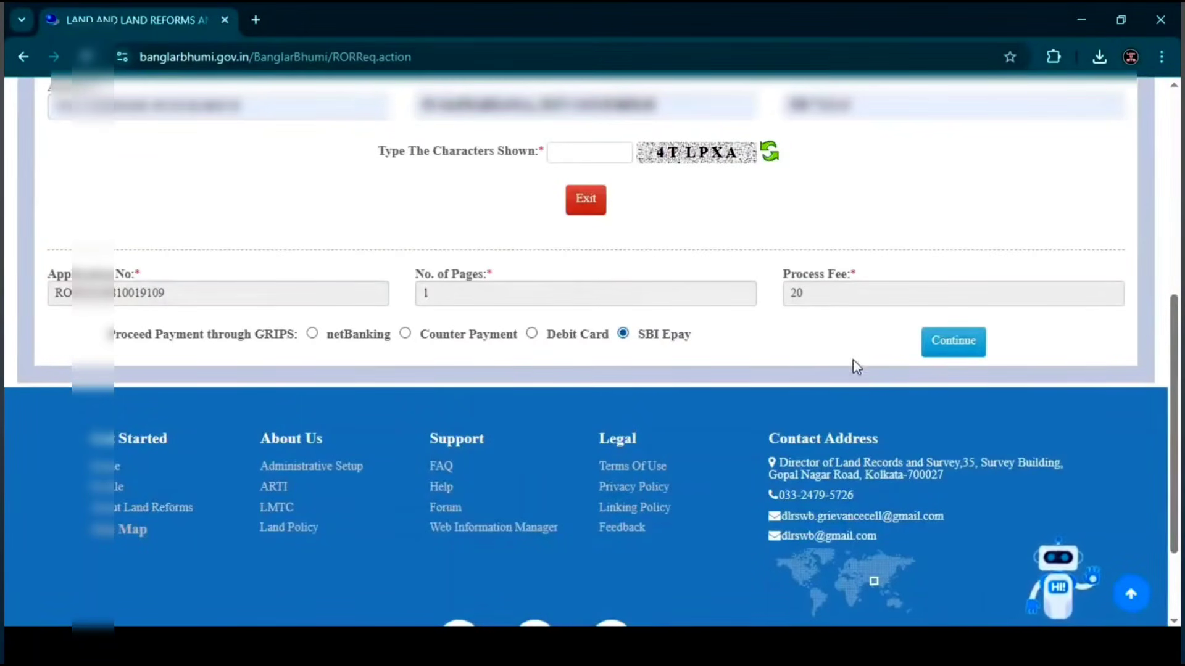
{"action": "left_click", "coordinate": [955, 343]}
{"action": "left_click", "coordinate": [834, 297]}
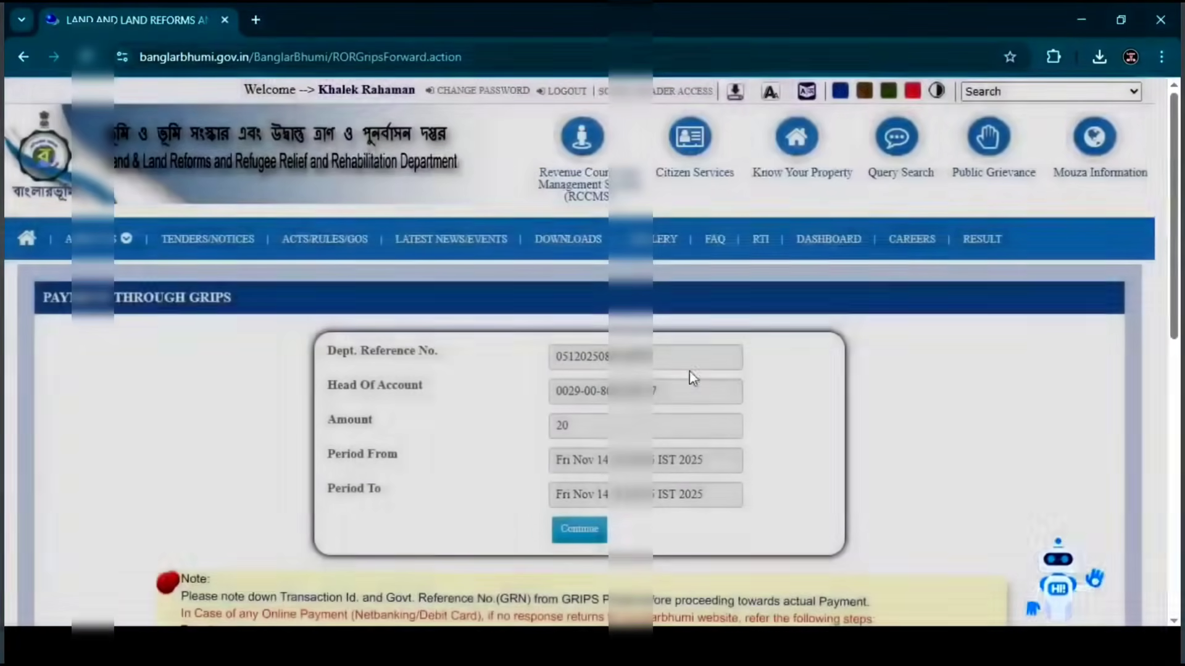
{"action": "scroll", "coordinate": [598, 415], "scroll_direction": "down", "scroll_amount": 2}
Continue to GRIPS and confirm the ₹20 fee details as verified and checked.
{"action": "left_click", "coordinate": [598, 443]}
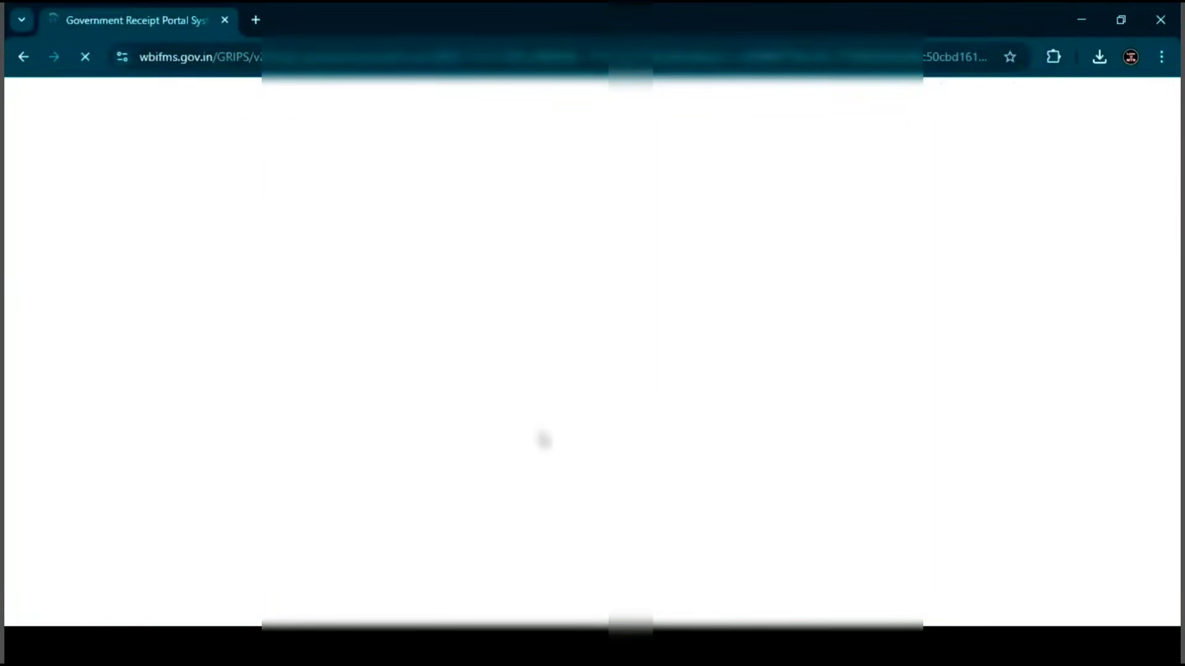
{"action": "scroll", "coordinate": [541, 420], "scroll_direction": "down", "scroll_amount": 4}
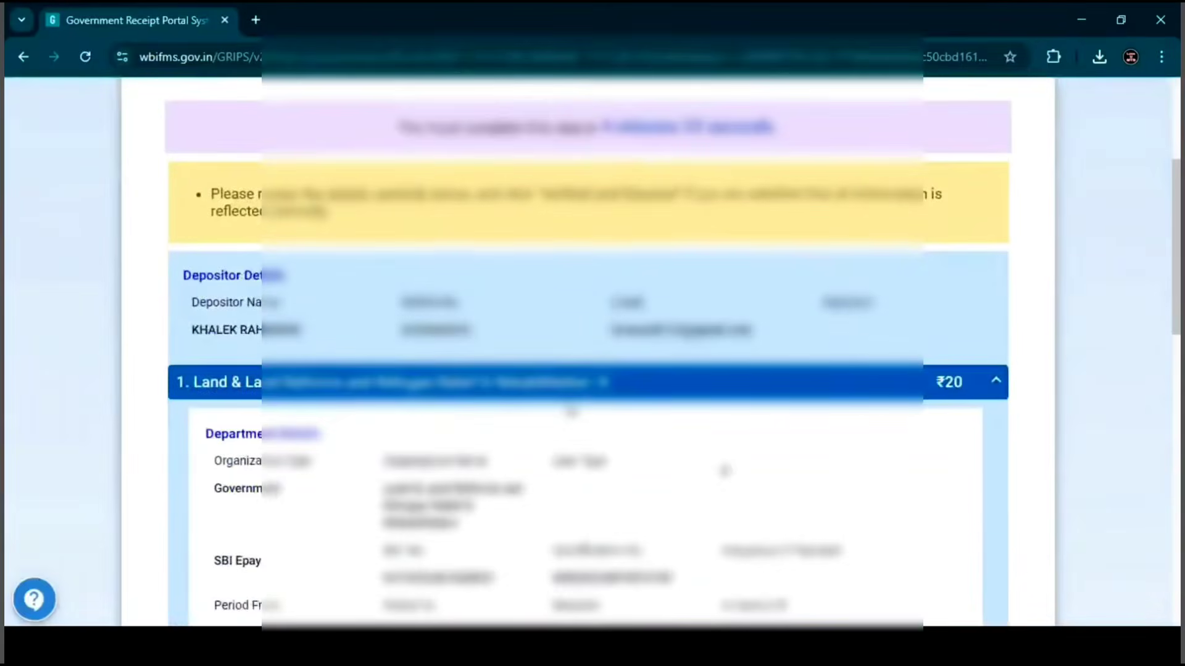
{"action": "scroll", "coordinate": [529, 500], "scroll_direction": "down", "scroll_amount": 8}
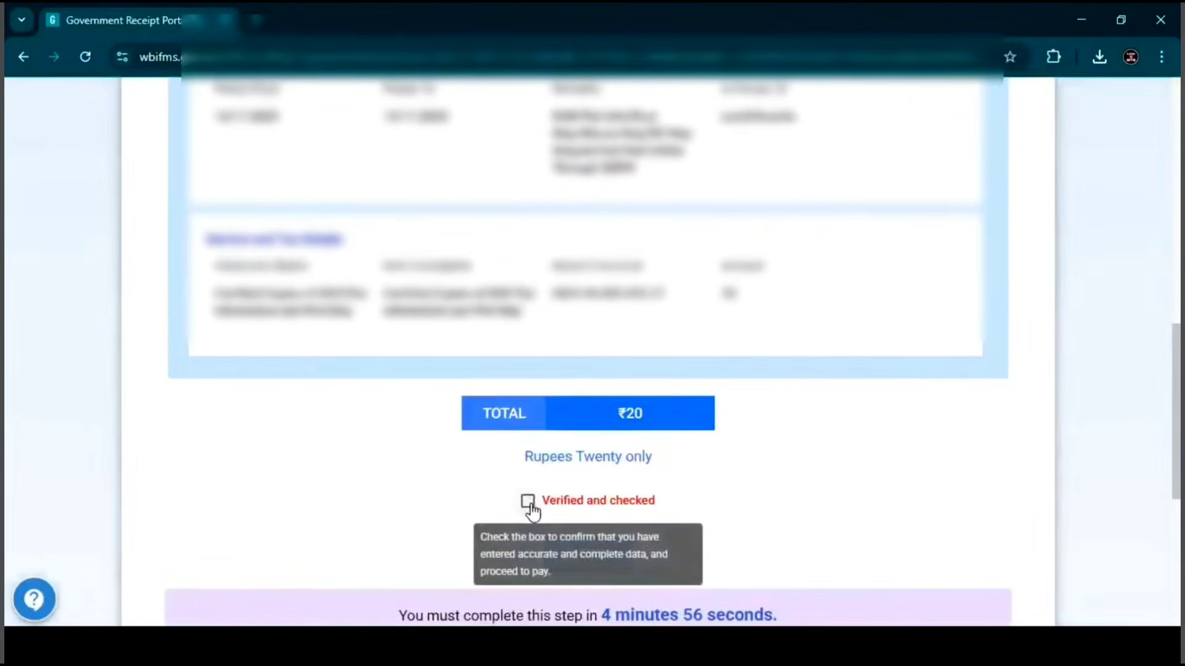
{"action": "scroll", "coordinate": [561, 492], "scroll_direction": "down", "scroll_amount": 3}
{"action": "left_click", "coordinate": [528, 329]}
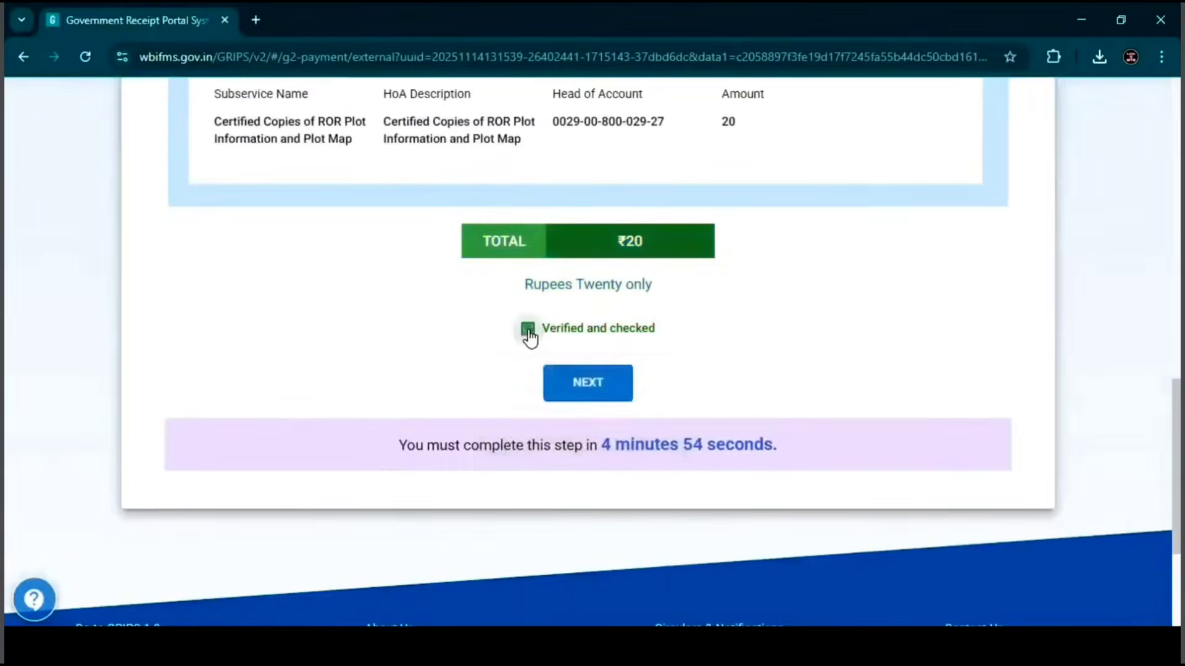
{"action": "left_click", "coordinate": [579, 390]}
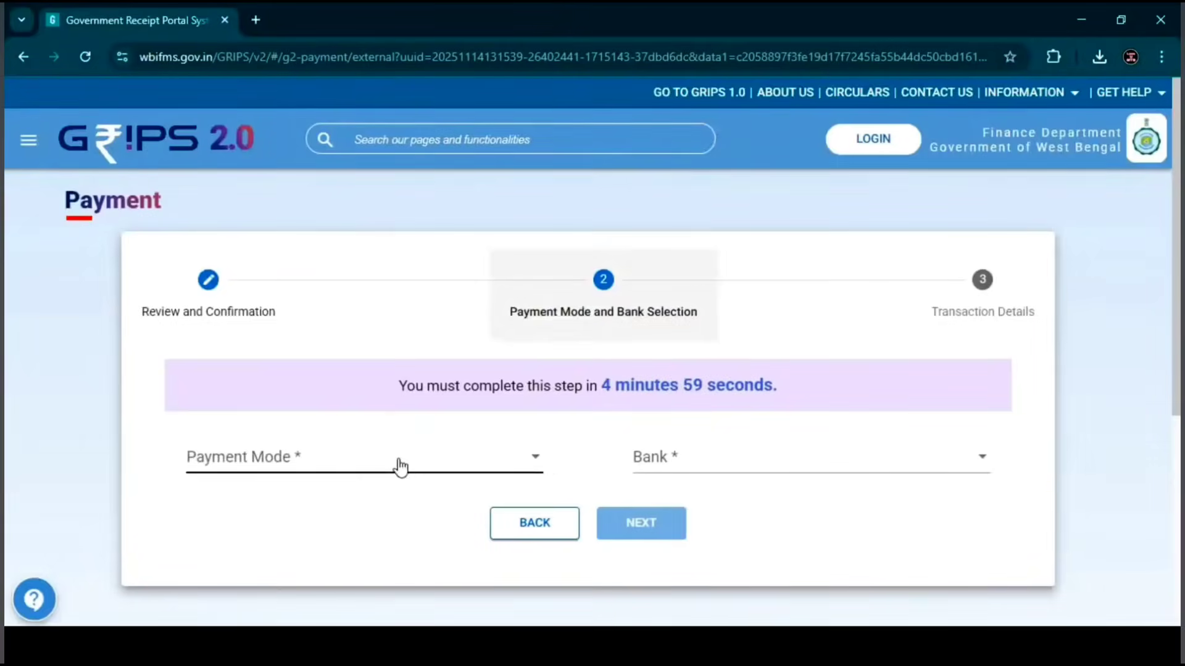
Set payment mode SBI Epay through Payment Gateway/Bank, acknowledge the reference, and go to the bank.
{"action": "left_click", "coordinate": [285, 473]}
{"action": "left_click", "coordinate": [286, 467]}
{"action": "left_click", "coordinate": [642, 449]}
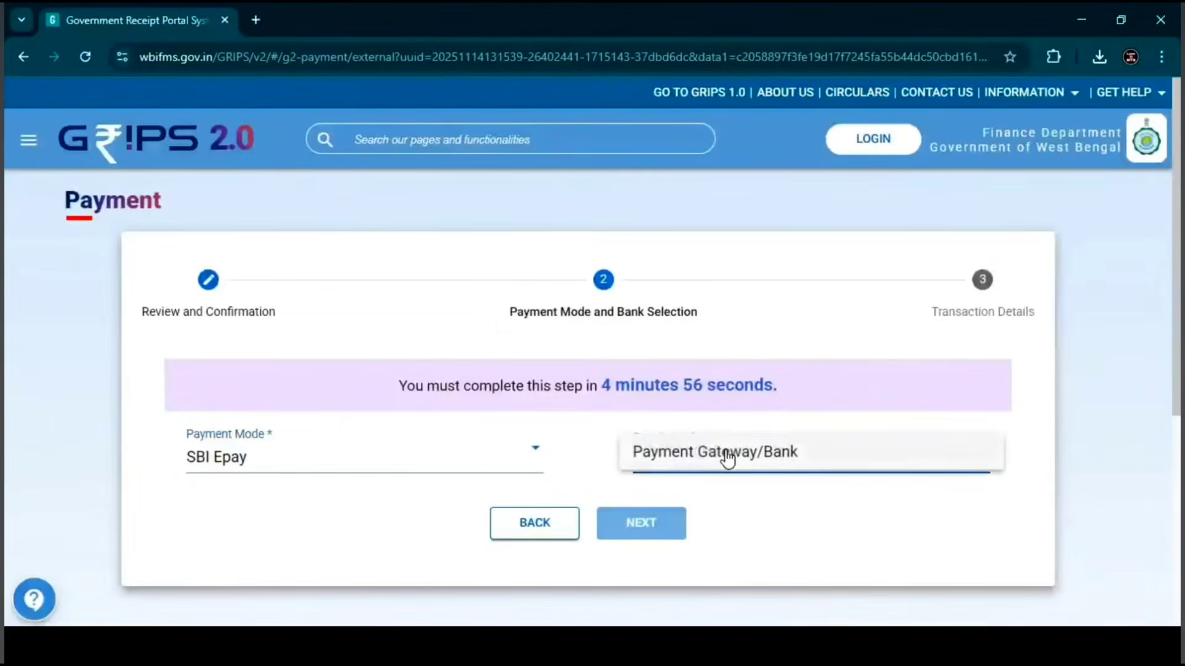
{"action": "left_click", "coordinate": [723, 457]}
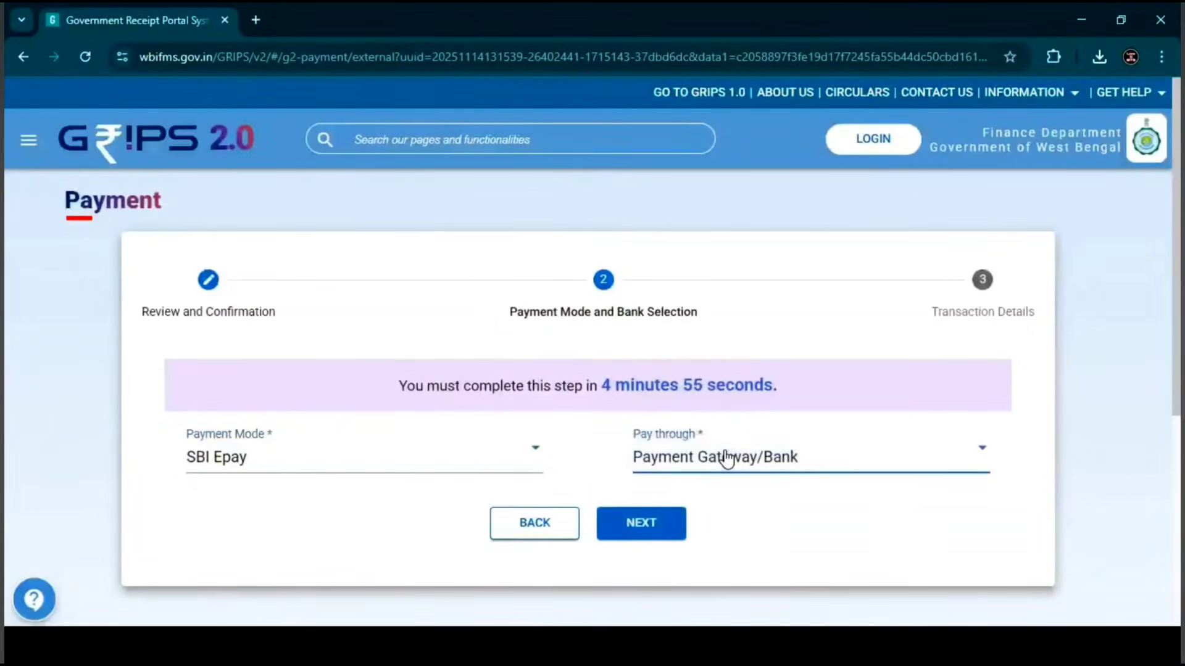
{"action": "left_click", "coordinate": [656, 528]}
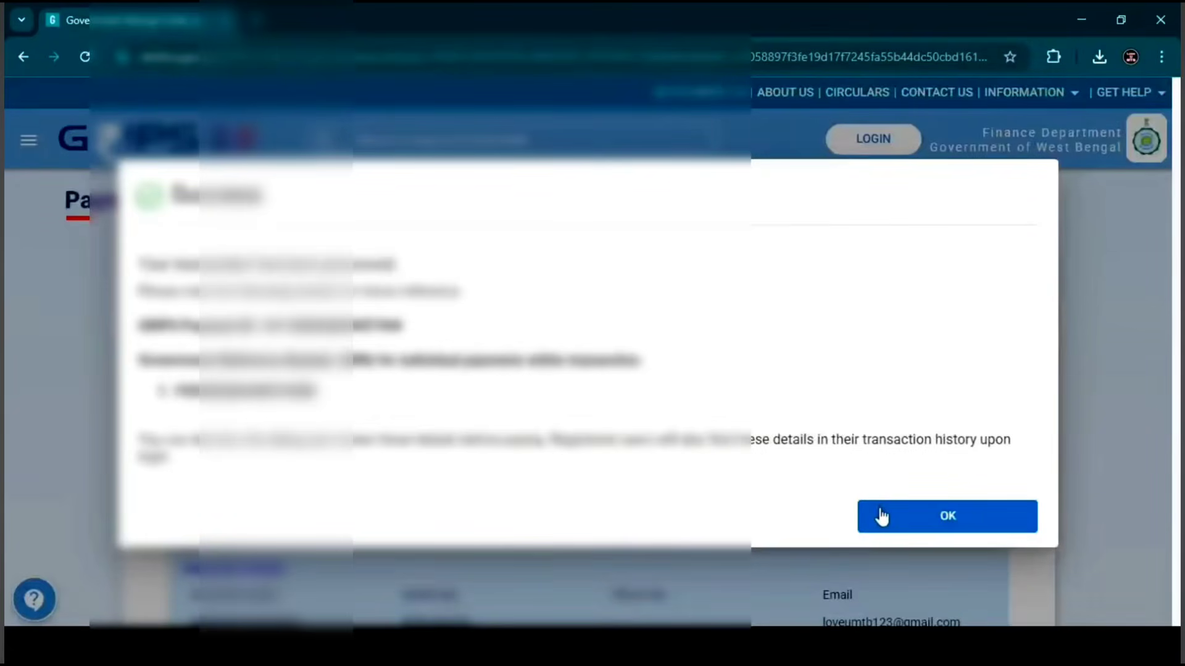
{"action": "left_click", "coordinate": [881, 517]}
{"action": "scroll", "coordinate": [599, 481], "scroll_direction": "down", "scroll_amount": 12}
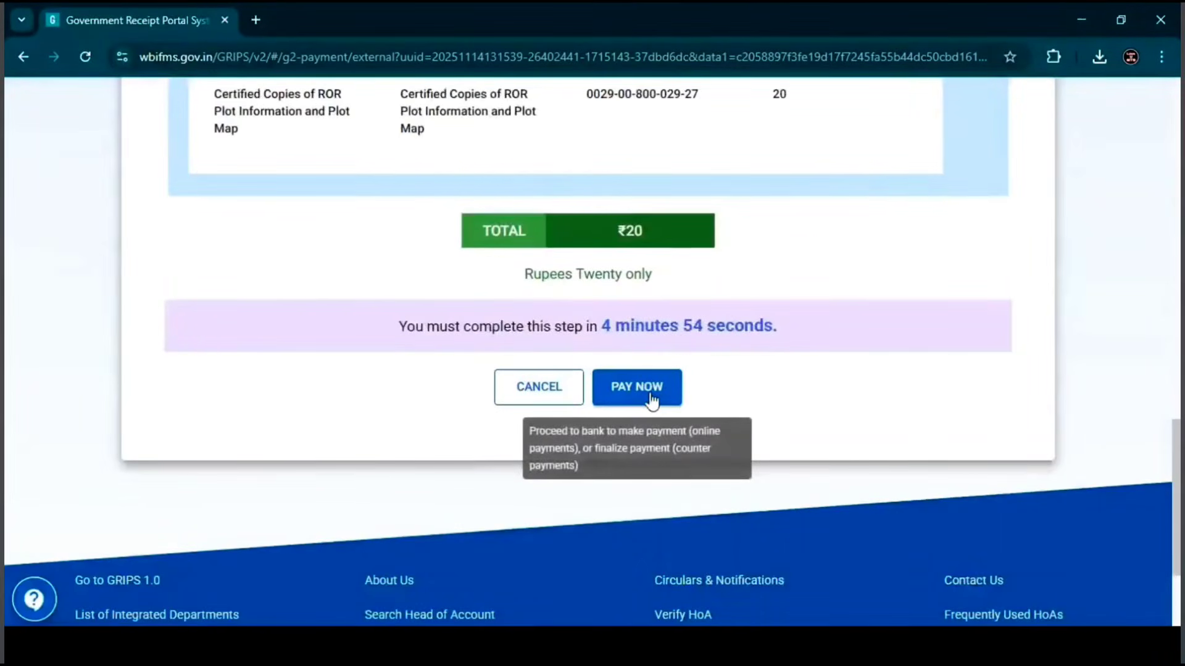
{"action": "left_click", "coordinate": [651, 400]}
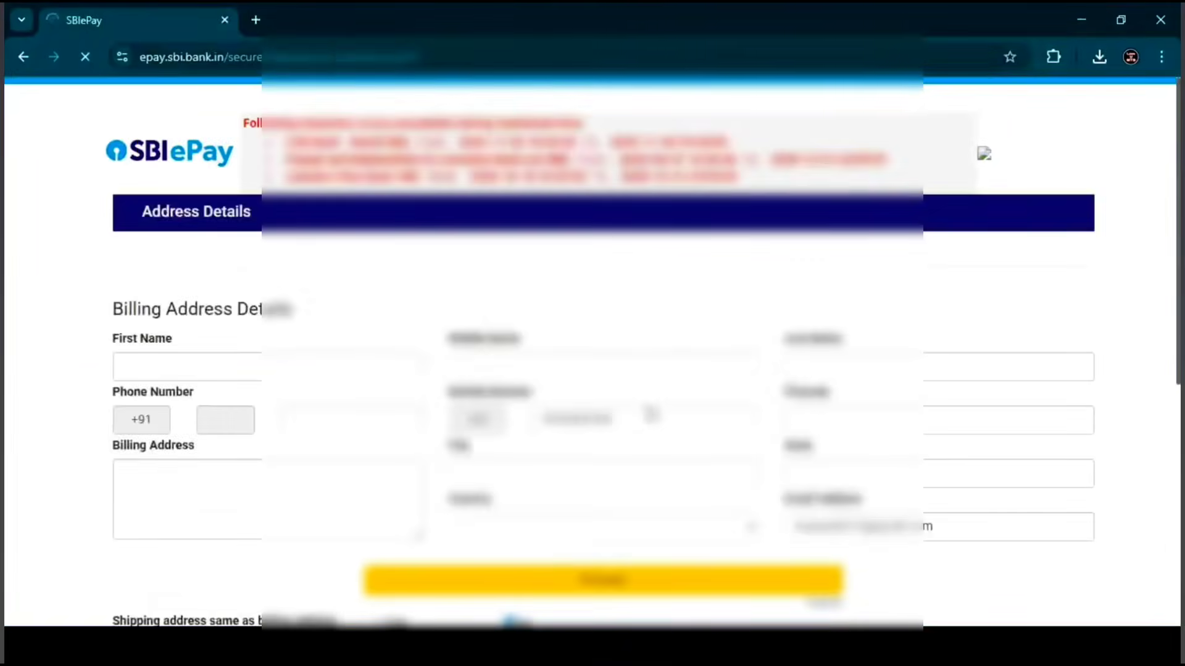
Pay the ₹20 fee on SBI ePay by generating and scanning a UPI QR code.
{"action": "scroll", "coordinate": [106, 426], "scroll_direction": "down", "scroll_amount": 3}
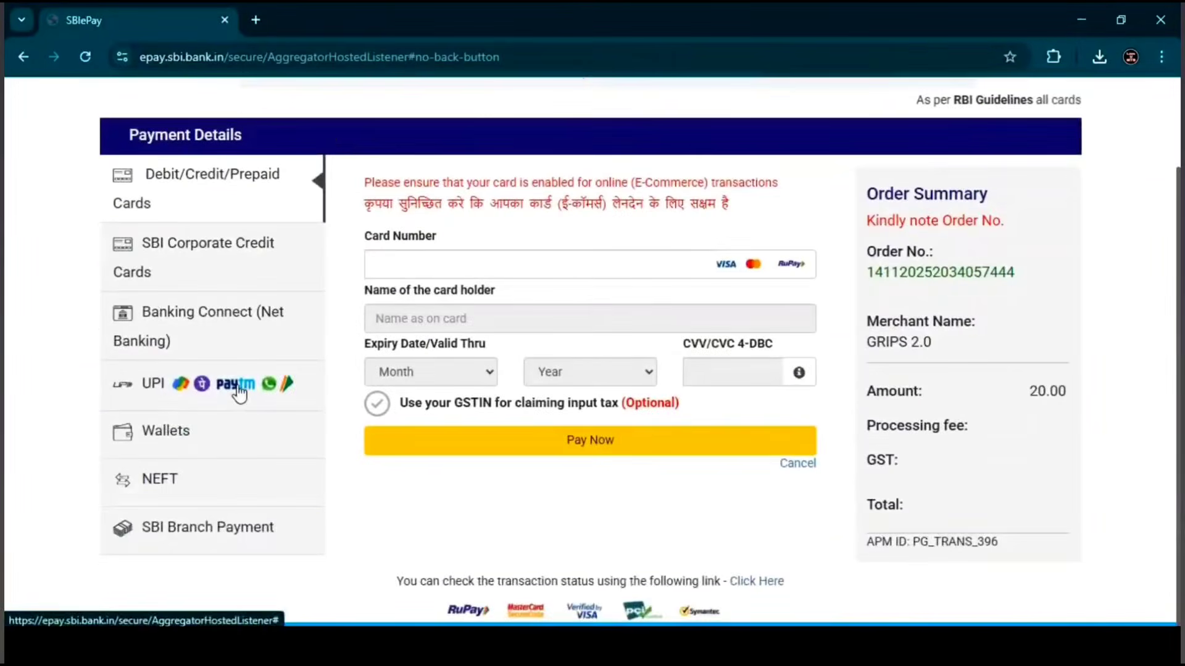
{"action": "left_click", "coordinate": [239, 393]}
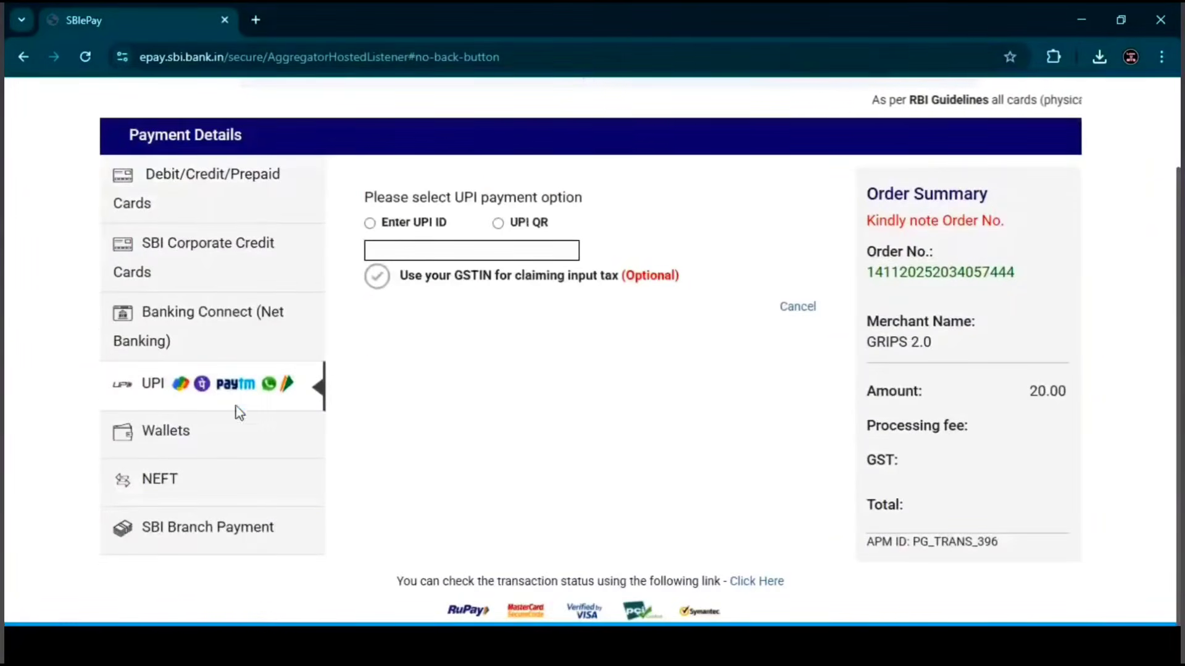
{"action": "left_click", "coordinate": [498, 224]}
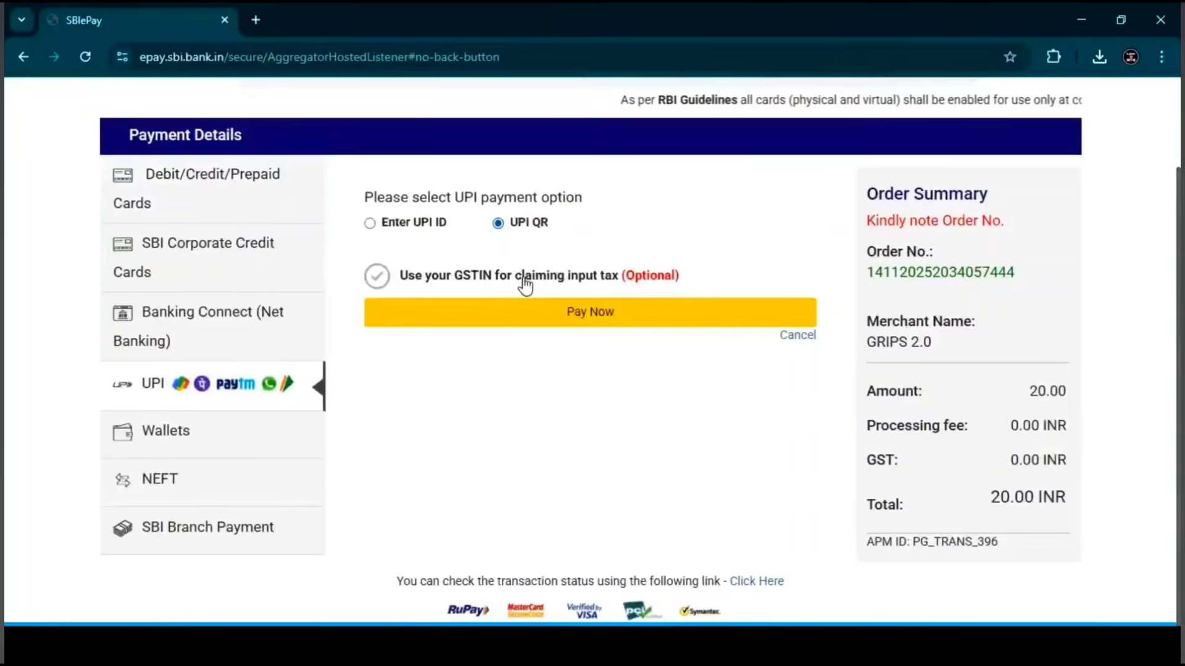
{"action": "left_click", "coordinate": [543, 314]}
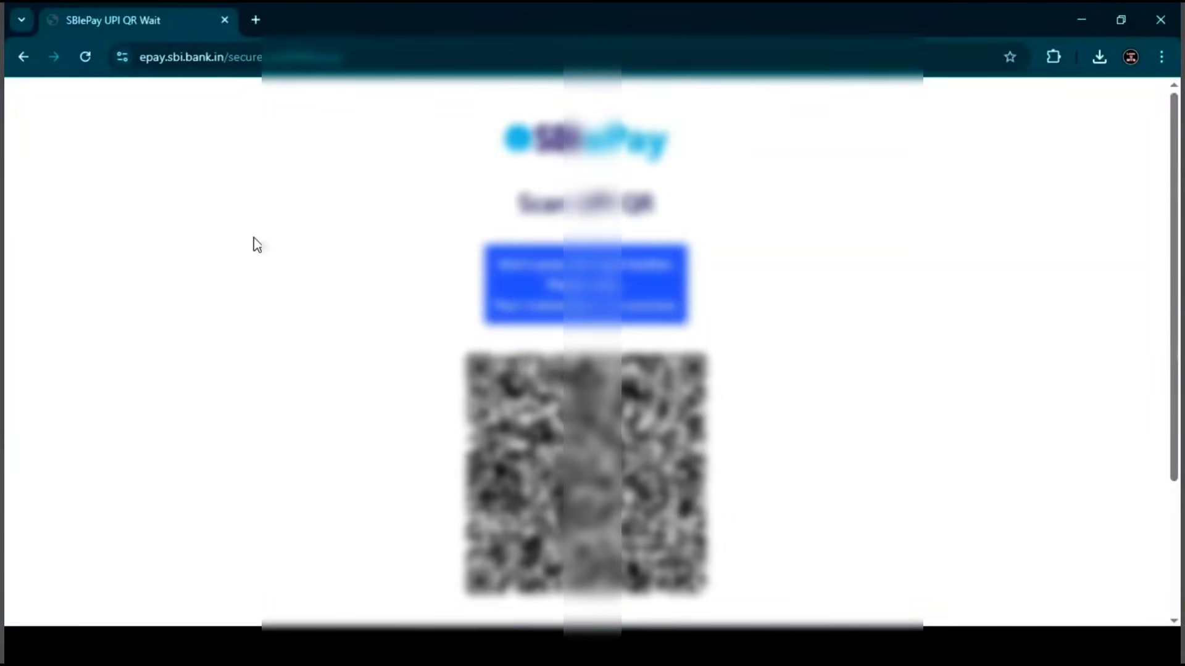
{"action": "scroll", "coordinate": [307, 284], "scroll_direction": "down", "scroll_amount": 2}
{"action": "scroll", "coordinate": [362, 302], "scroll_direction": "down", "scroll_amount": 2}
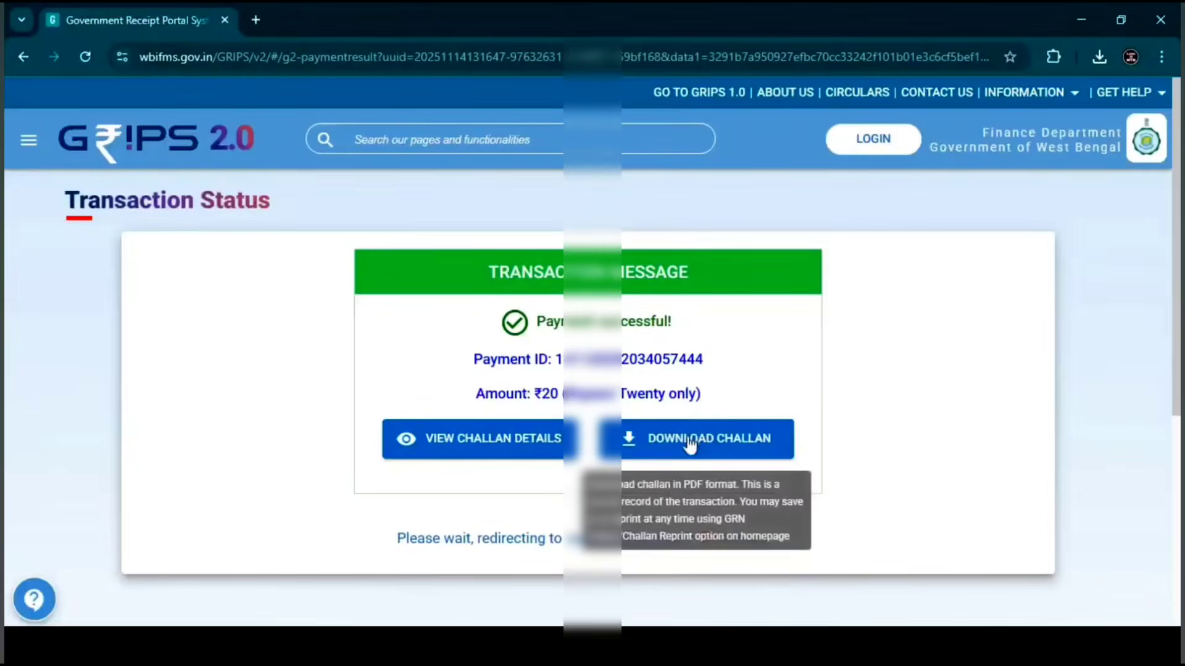
Download the GRIPS payment challan as a PDF.
{"action": "left_click", "coordinate": [710, 441]}
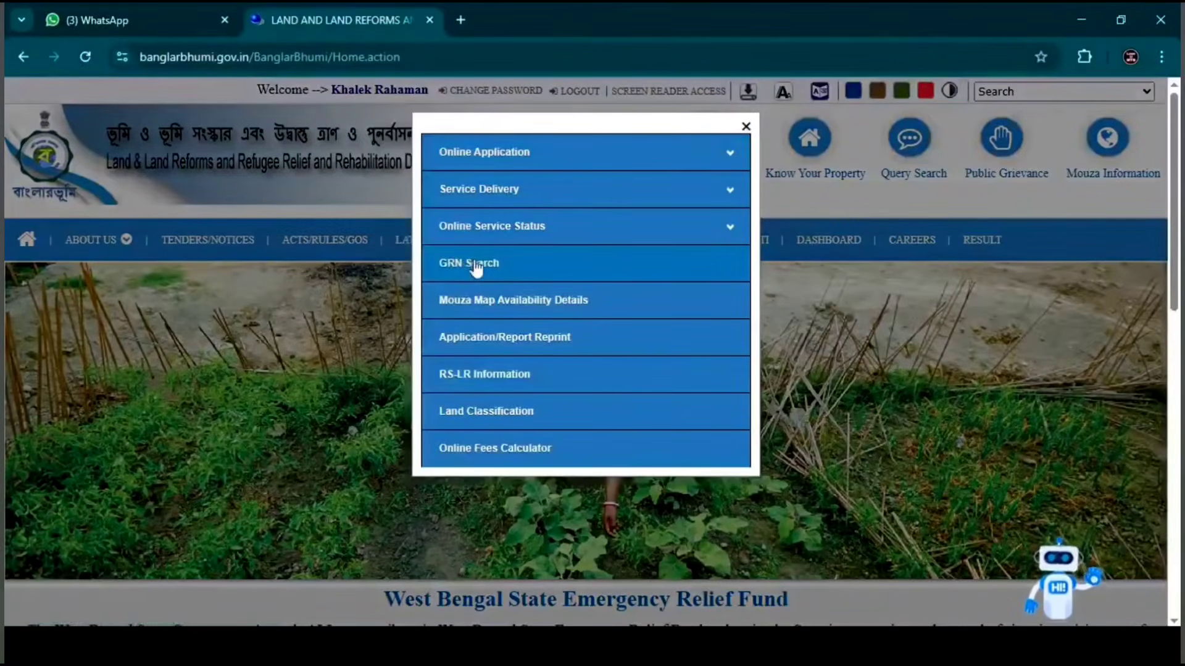
Open the GRN Search form and set Request Type to ROR/PI/MAP.
{"action": "left_click", "coordinate": [475, 265]}
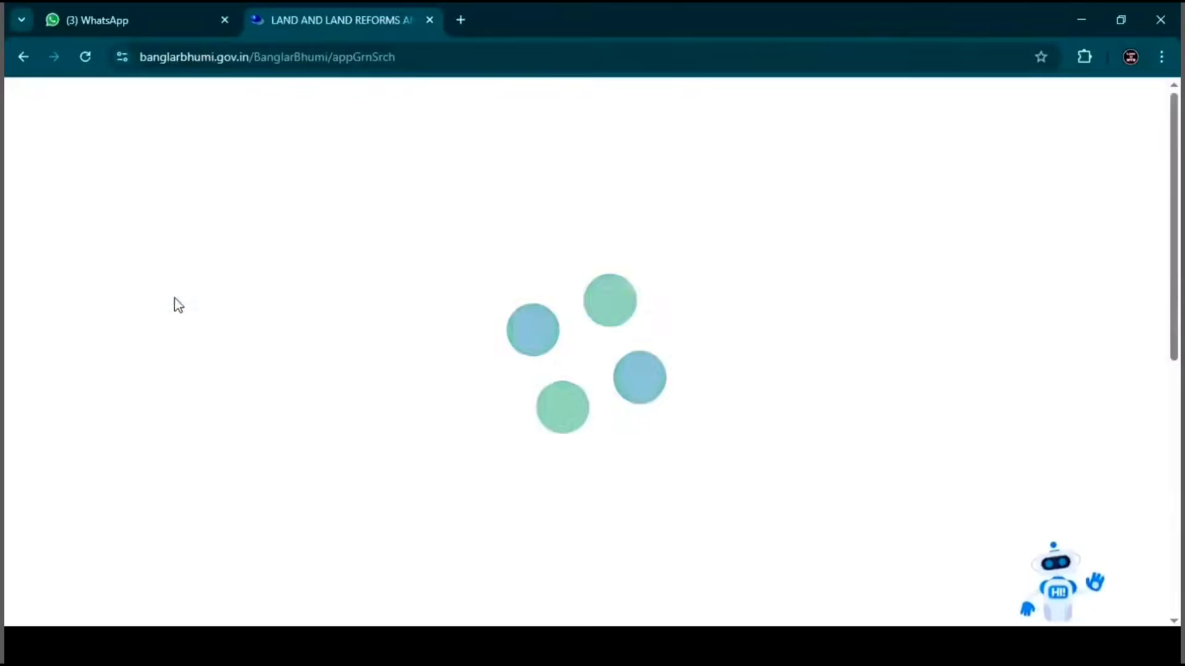
{"action": "scroll", "coordinate": [562, 321], "scroll_direction": "down", "scroll_amount": 1}
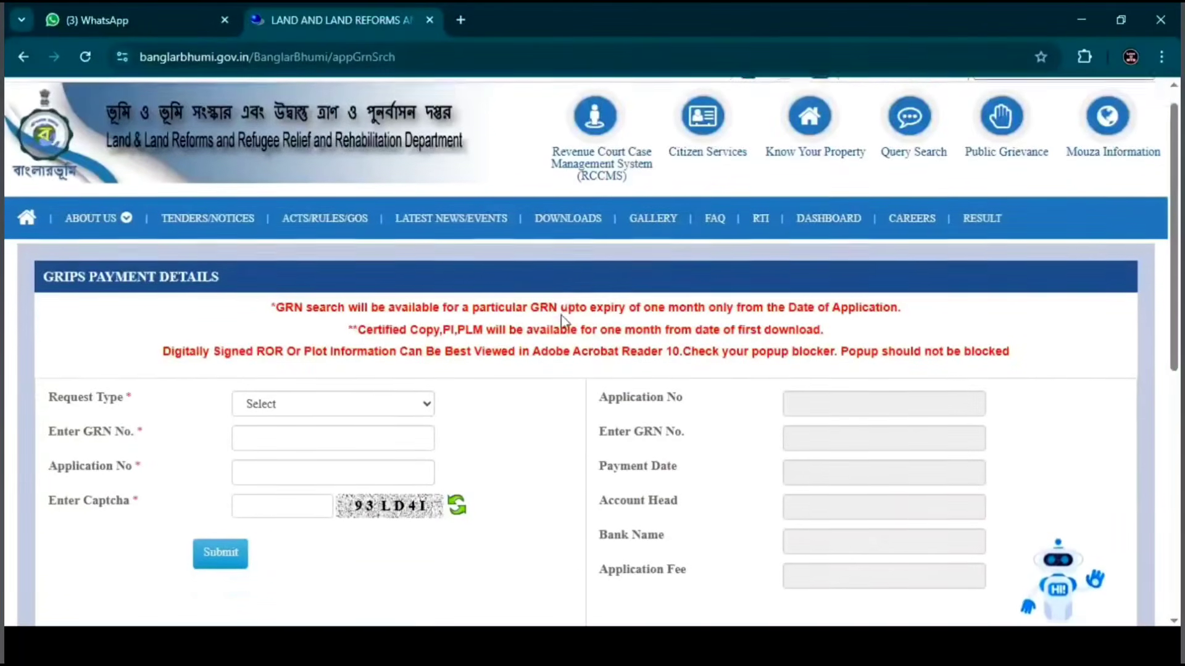
{"action": "scroll", "coordinate": [561, 314], "scroll_direction": "up", "scroll_amount": 1}
{"action": "left_click", "coordinate": [304, 426]}
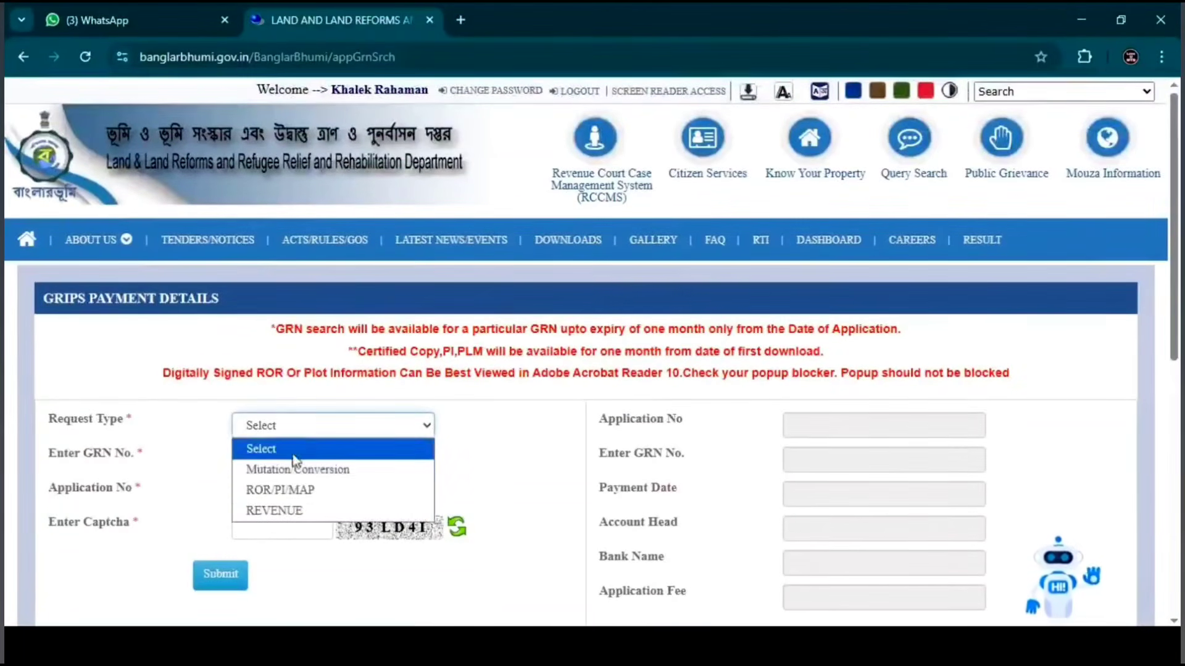
{"action": "left_click", "coordinate": [299, 494]}
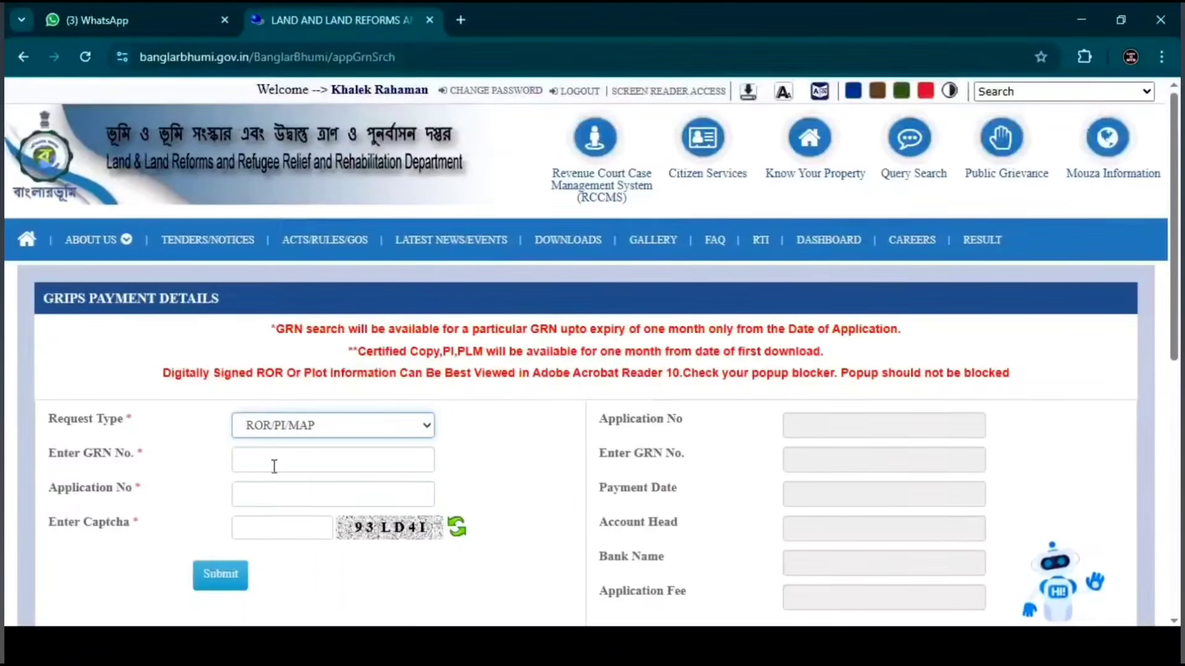
{"action": "left_click", "coordinate": [172, 473]}
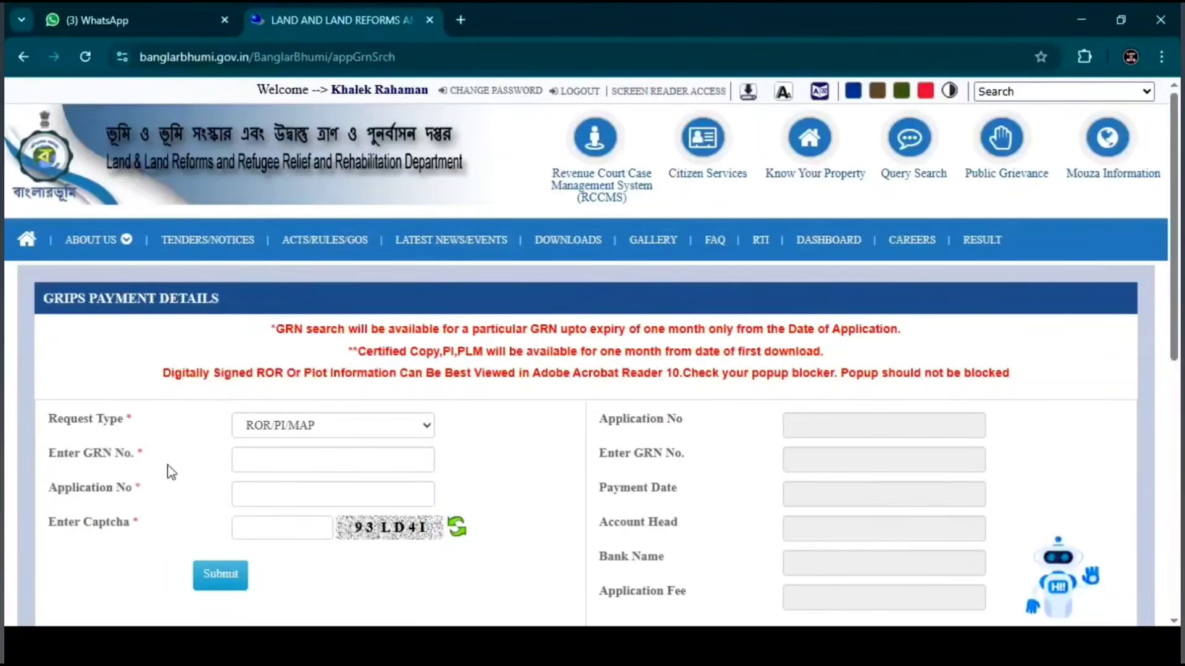